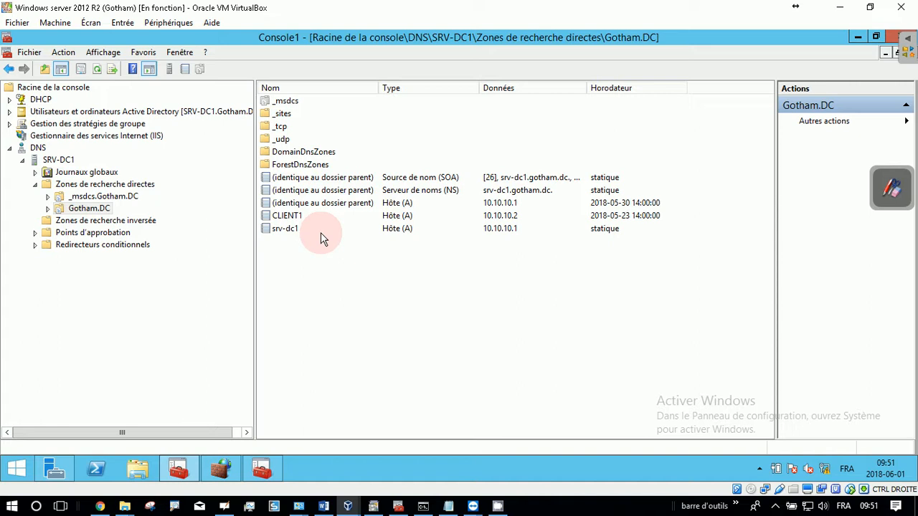
Step: Collapse the DNS node and mark it on screen with a red box and the number 1
{"action": "left_click", "coordinate": [9, 147]}
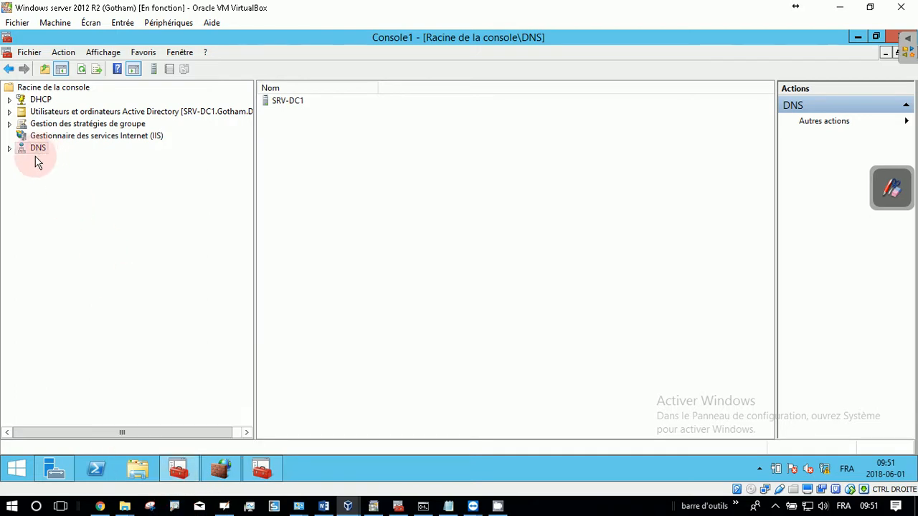
{"action": "left_click", "coordinate": [173, 509]}
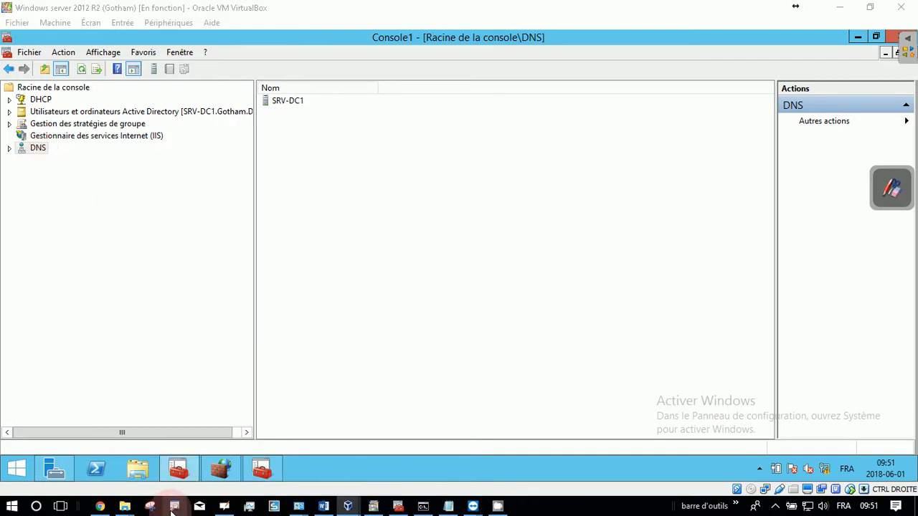
{"action": "left_click", "coordinate": [537, 380]}
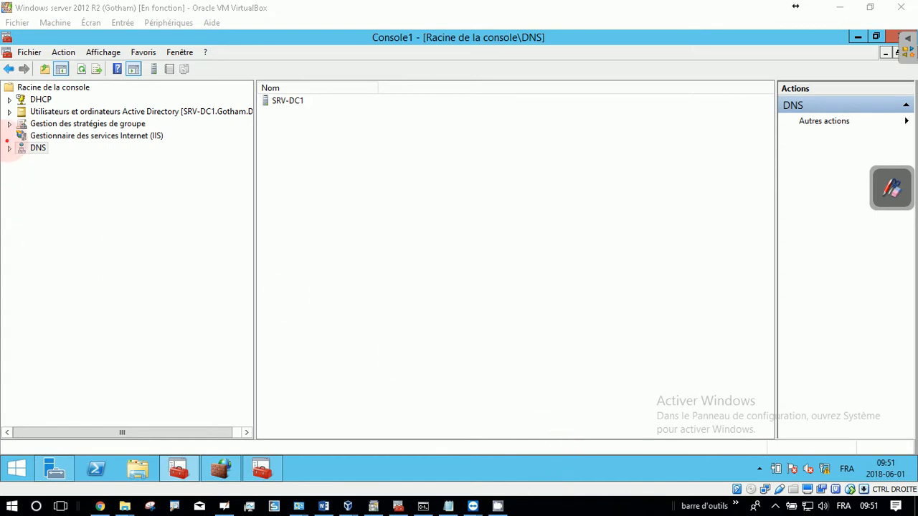
{"action": "mouse_move", "coordinate": [2, 141]}
{"action": "left_mouse_down"}
{"action": "mouse_move", "coordinate": [41, 160]}
{"action": "mouse_move", "coordinate": [99, 161]}
{"action": "left_mouse_up"}
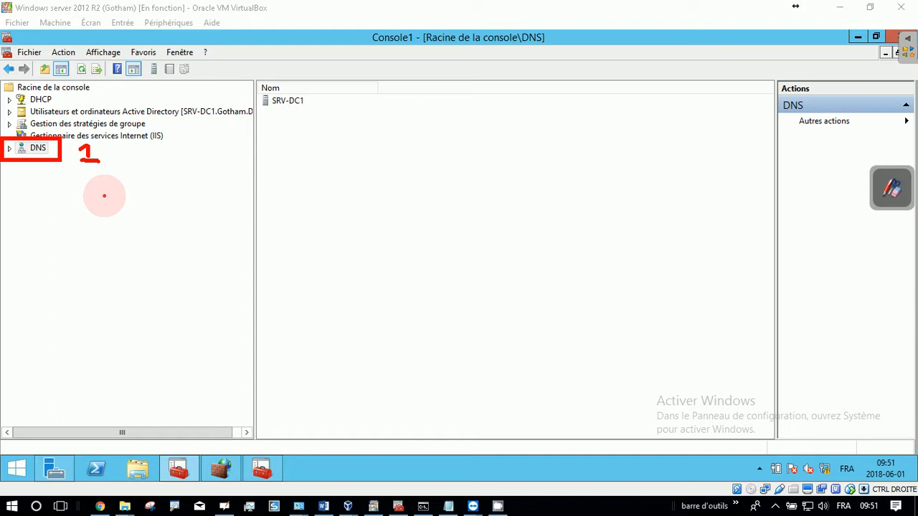
{"action": "mouse_move", "coordinate": [4, 123]}
{"action": "left_mouse_down"}
{"action": "mouse_move", "coordinate": [128, 148]}
{"action": "mouse_move", "coordinate": [173, 143]}
{"action": "left_mouse_up"}
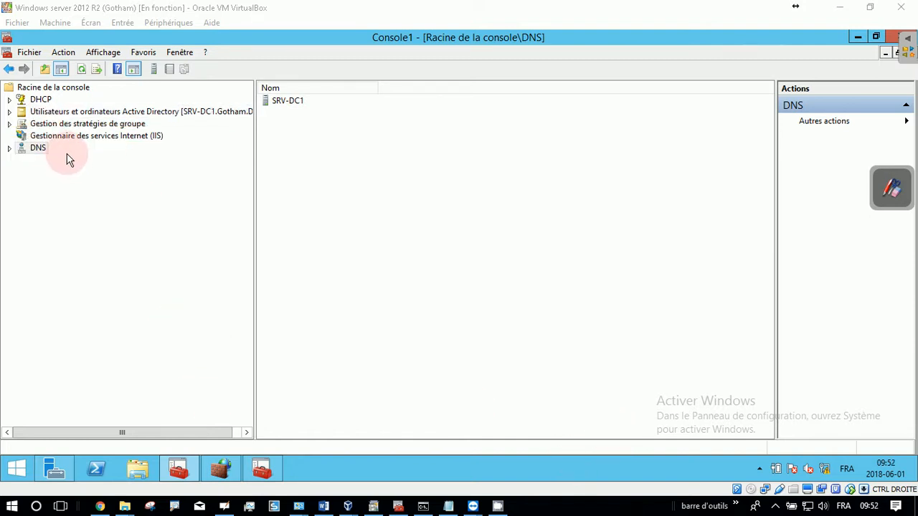
Step: Expand DNS, SRV-DC1 and Zones de recherche directes in the console tree and open the Gotham.DC zone
{"action": "left_click", "coordinate": [9, 148]}
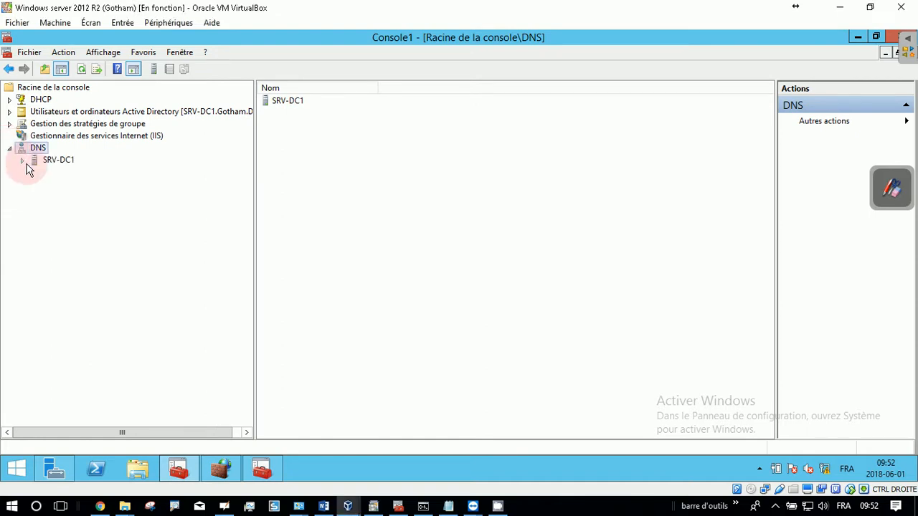
{"action": "left_click", "coordinate": [22, 160]}
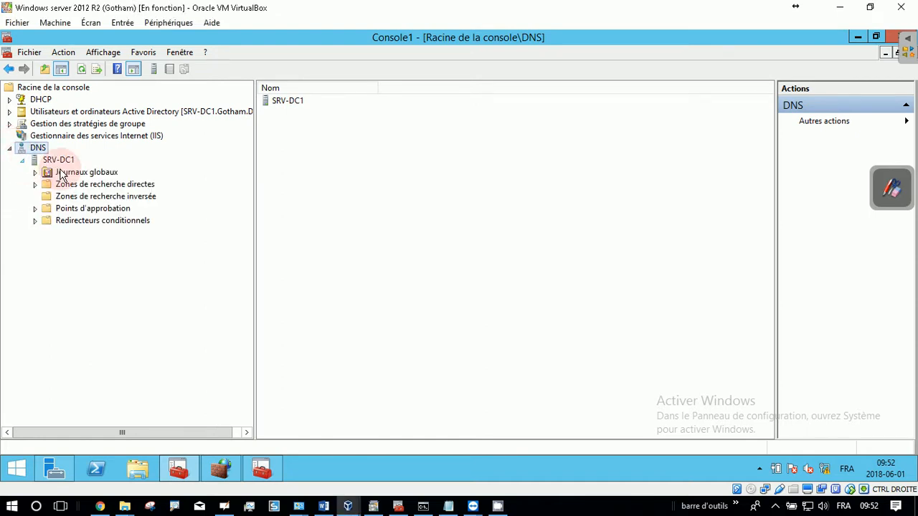
{"action": "left_click", "coordinate": [113, 187]}
{"action": "left_click", "coordinate": [34, 184]}
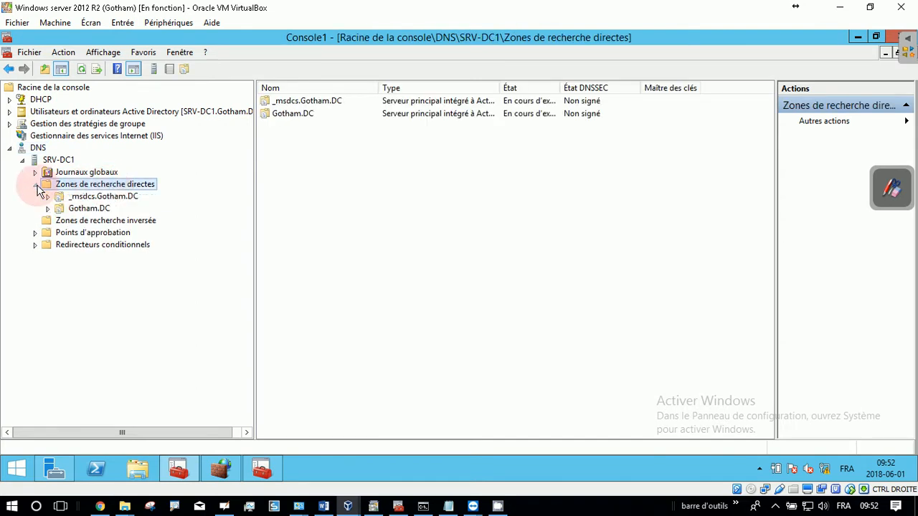
{"action": "left_click", "coordinate": [93, 208]}
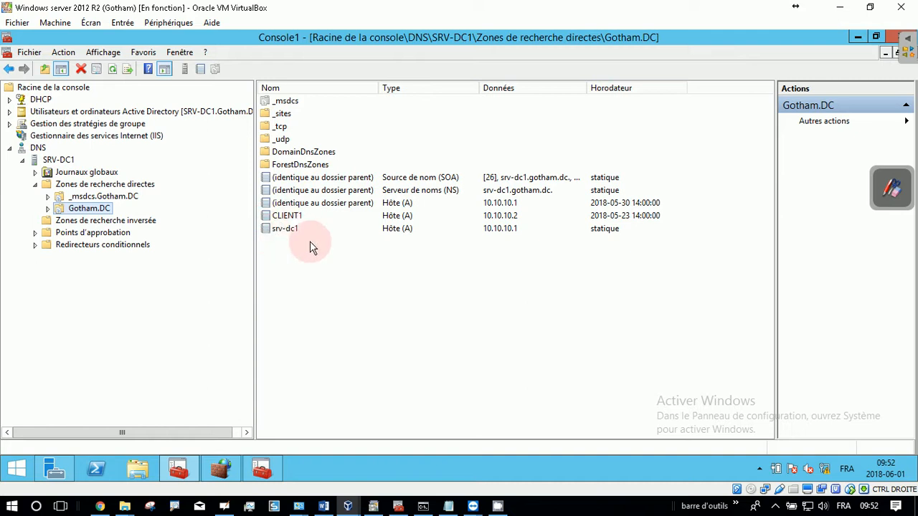
Step: Check the fully qualified domain name in the properties of the srv-dc1 host record, leaving the record unmodified
{"action": "left_click", "coordinate": [290, 229]}
{"action": "double_click", "coordinate": [290, 229]}
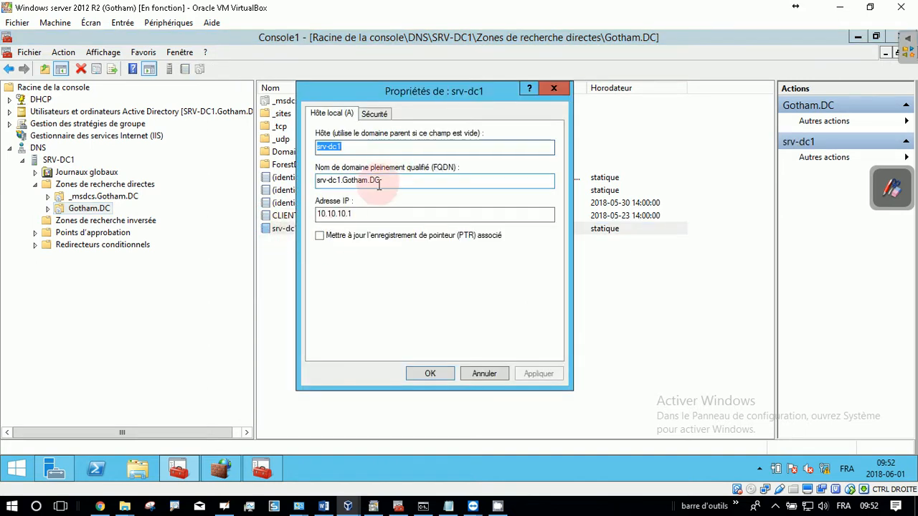
{"action": "key", "text": "Tab"}
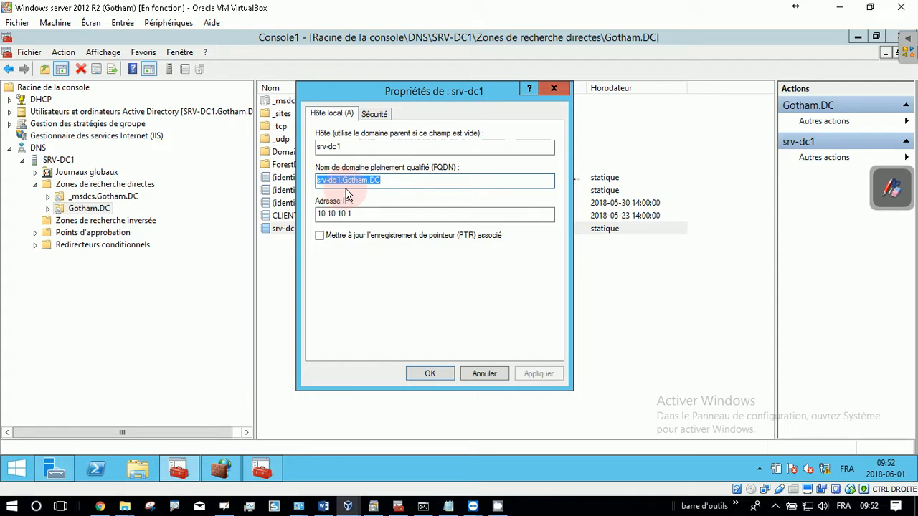
{"action": "left_click", "coordinate": [499, 379]}
{"action": "left_click", "coordinate": [287, 231]}
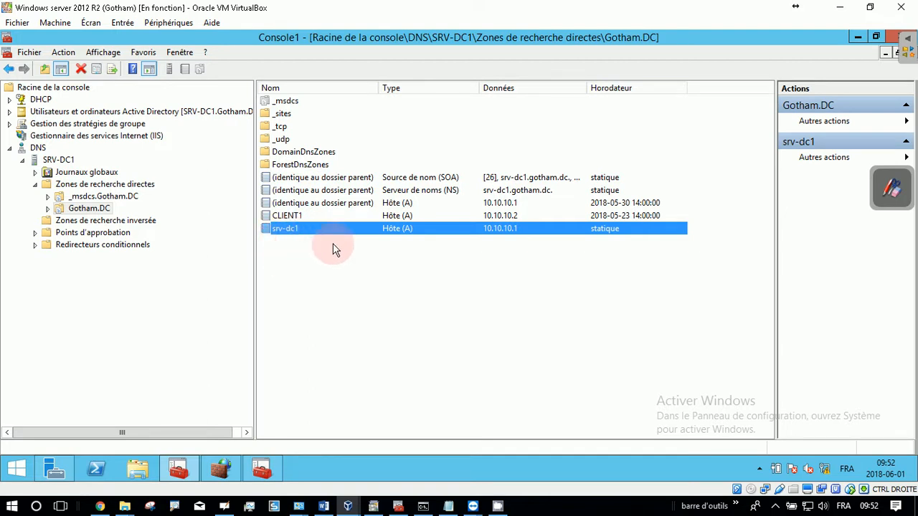
Step: Begin a new CNAME alias record in the Gotham.DC zone with the alias name site1
{"action": "right_click", "coordinate": [278, 244]}
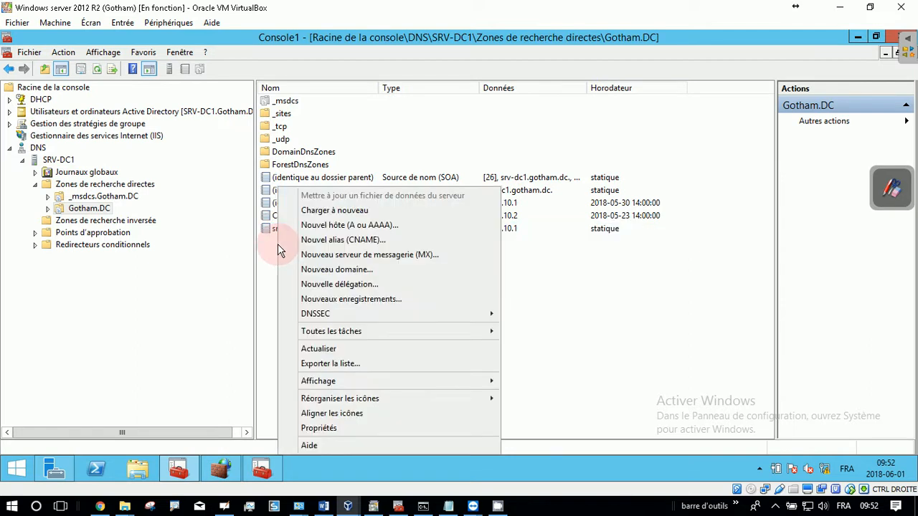
{"action": "left_click", "coordinate": [338, 244]}
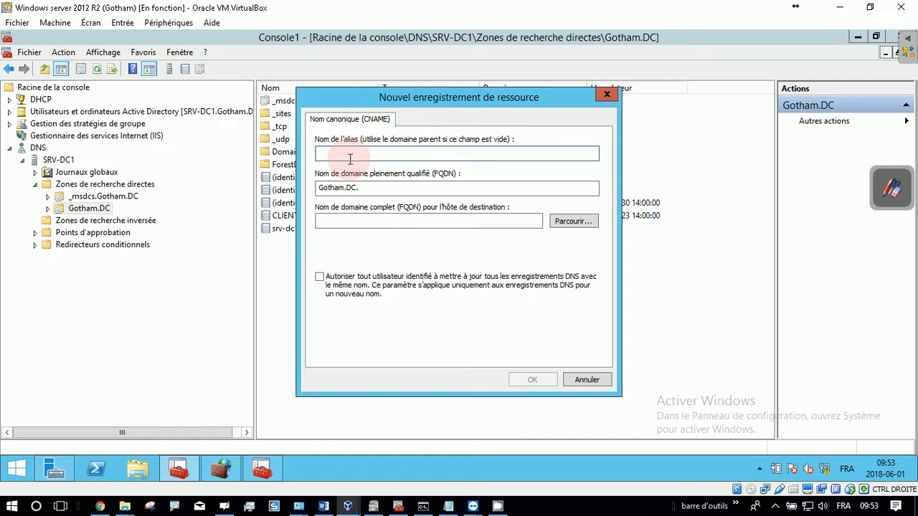
{"action": "type", "text": "site1"}
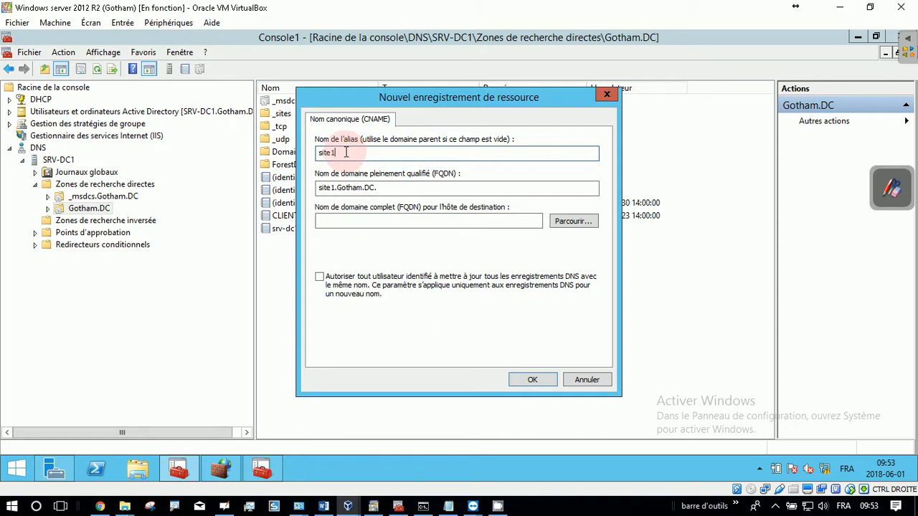
{"action": "left_click", "coordinate": [137, 470]}
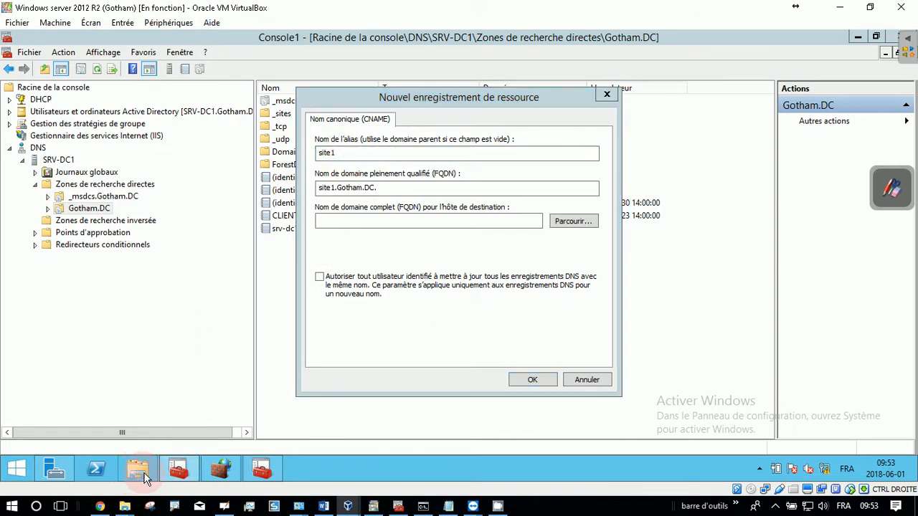
{"action": "left_click", "coordinate": [856, 59]}
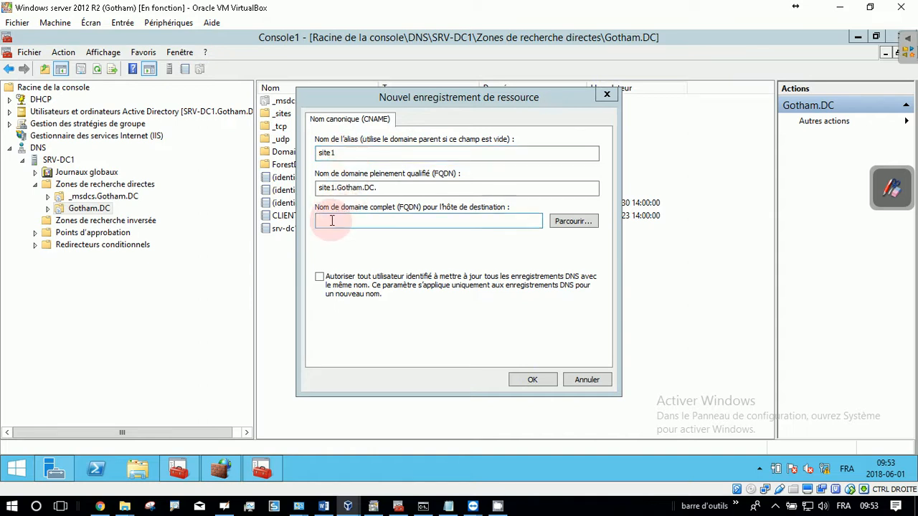
Step: Set the alias's destination host FQDN to srv-dc1.gotham.dc and create the record
{"action": "left_click", "coordinate": [404, 222]}
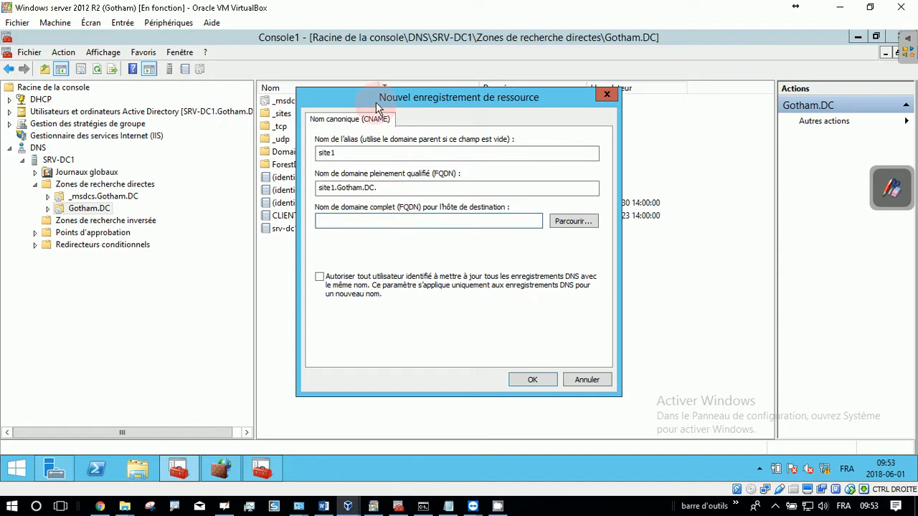
{"action": "left_click_drag", "start_coordinate": [375, 102], "coordinate": [507, 116]}
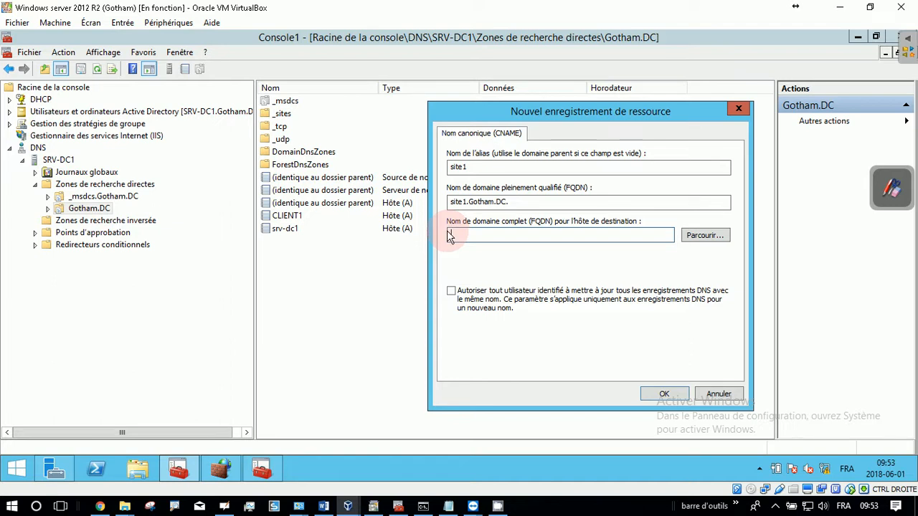
{"action": "type", "text": "srv"}
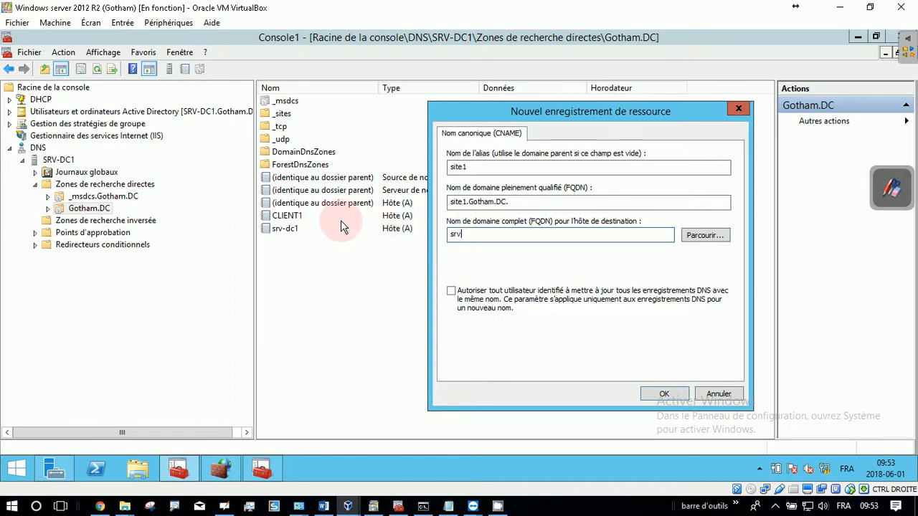
{"action": "key", "text": "BackSpace"}
{"action": "type", "text": "v-dc1.gotham.dc"}
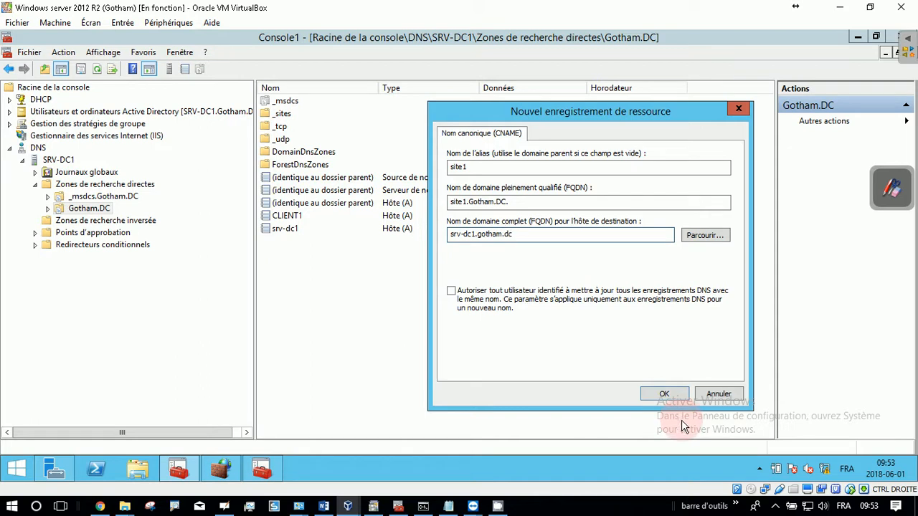
{"action": "left_click", "coordinate": [666, 394]}
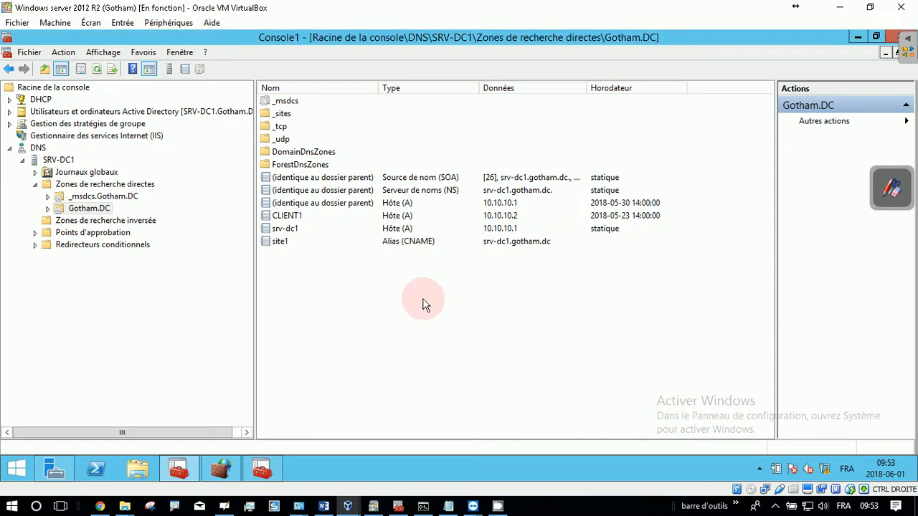
Step: Create a second CNAME alias in the Gotham.DC zone named site2, with srv-dc1.gotham.dc as the destination host
{"action": "right_click", "coordinate": [273, 255]}
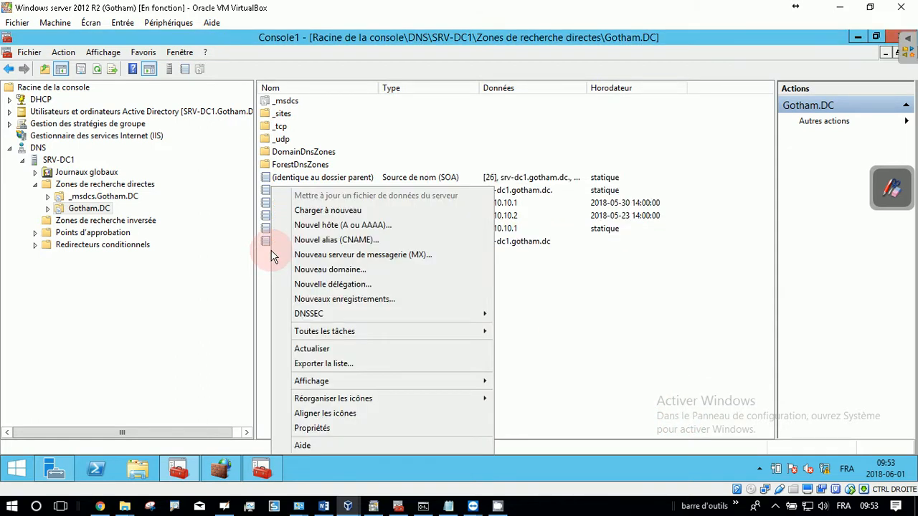
{"action": "left_click", "coordinate": [332, 245]}
{"action": "type", "text": "site2"}
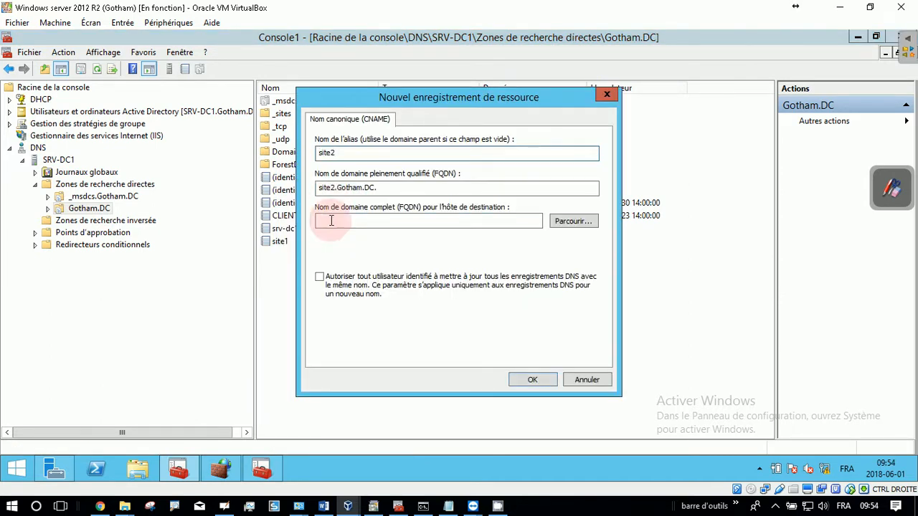
{"action": "left_click", "coordinate": [328, 221]}
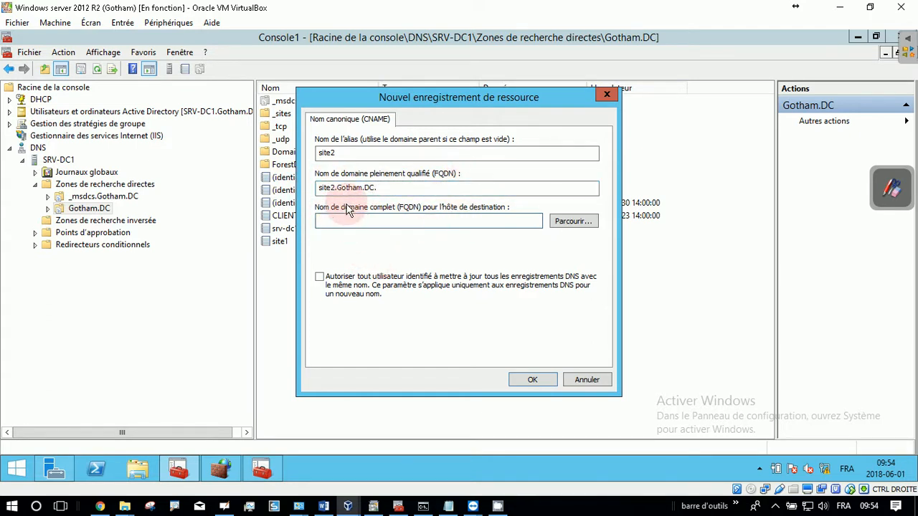
{"action": "type", "text": "srv-"}
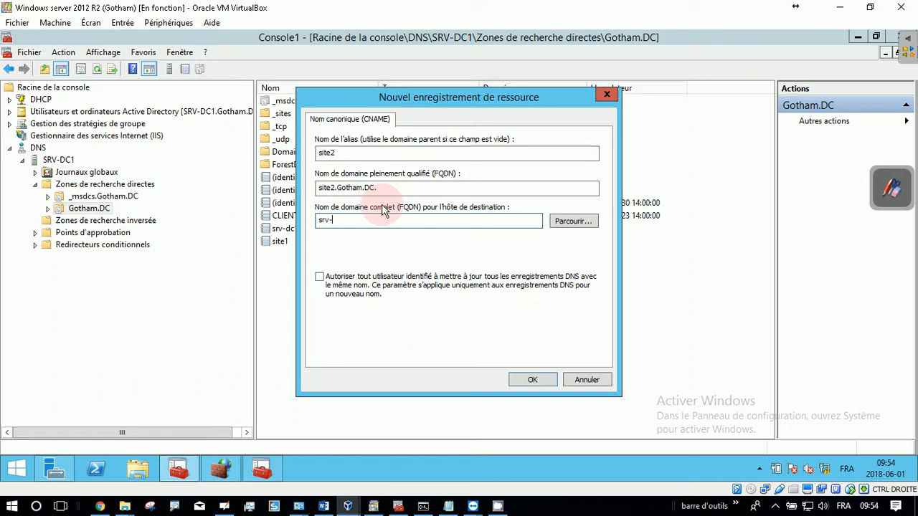
{"action": "type", "text": "dc1.gotham.dc"}
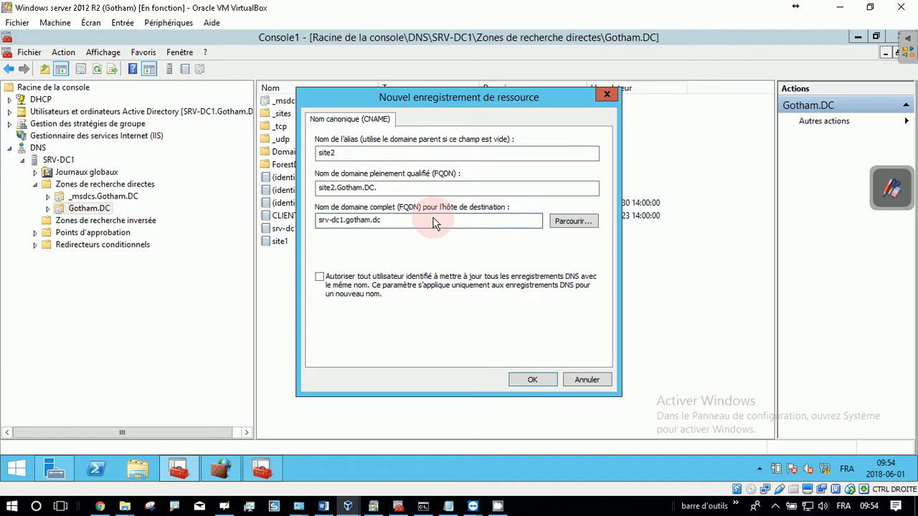
{"action": "left_click", "coordinate": [534, 381]}
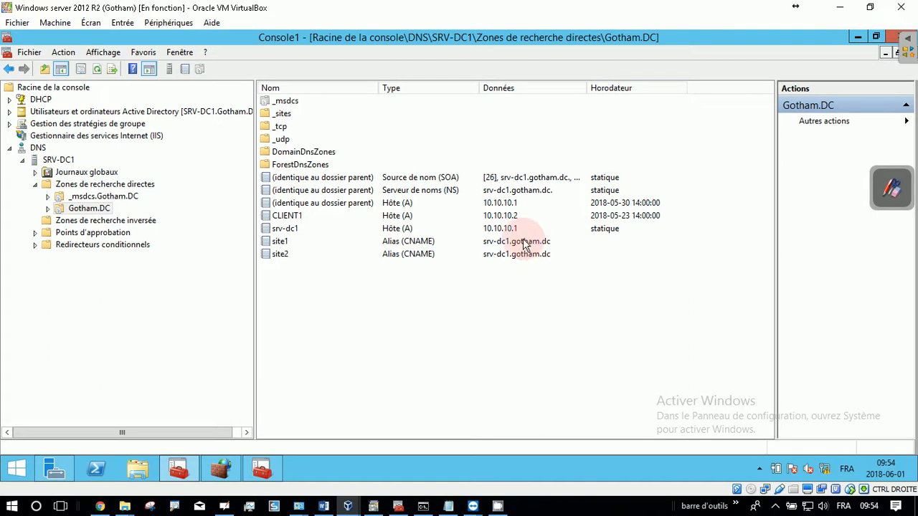
Step: Review the FQDN and IP address in the srv-dc1 host record's properties
{"action": "left_click", "coordinate": [283, 230]}
{"action": "double_click", "coordinate": [283, 230]}
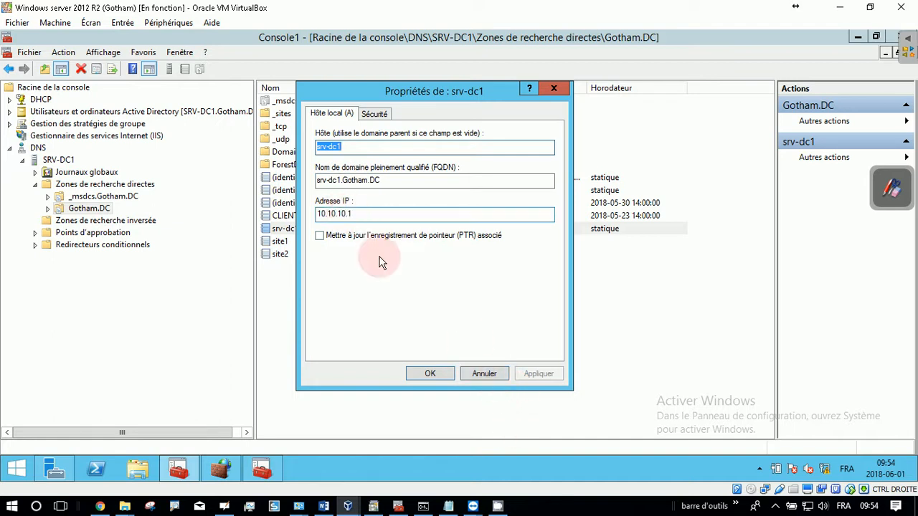
{"action": "left_click", "coordinate": [479, 372]}
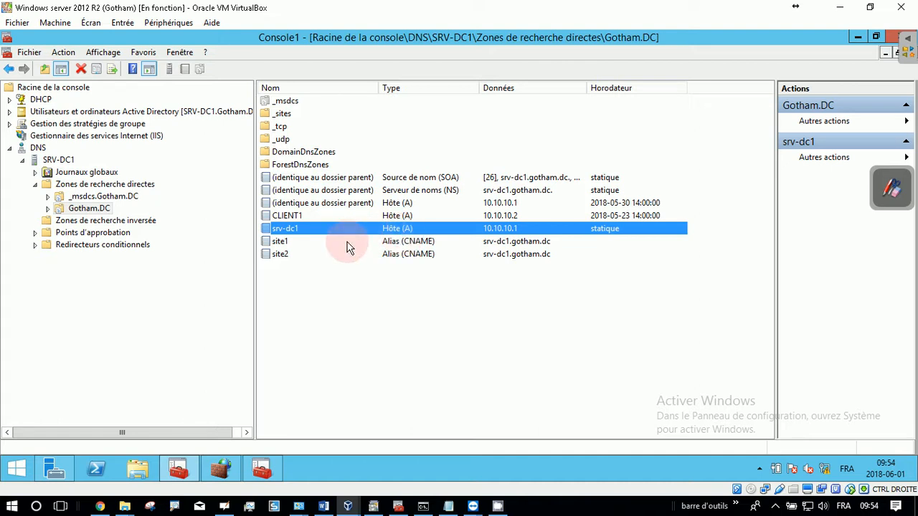
{"action": "left_click", "coordinate": [891, 188]}
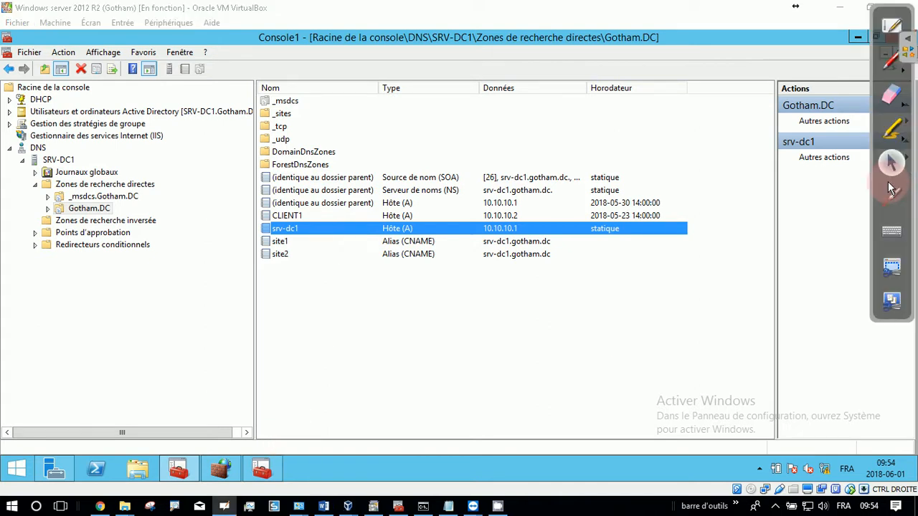
{"action": "left_click", "coordinate": [892, 62]}
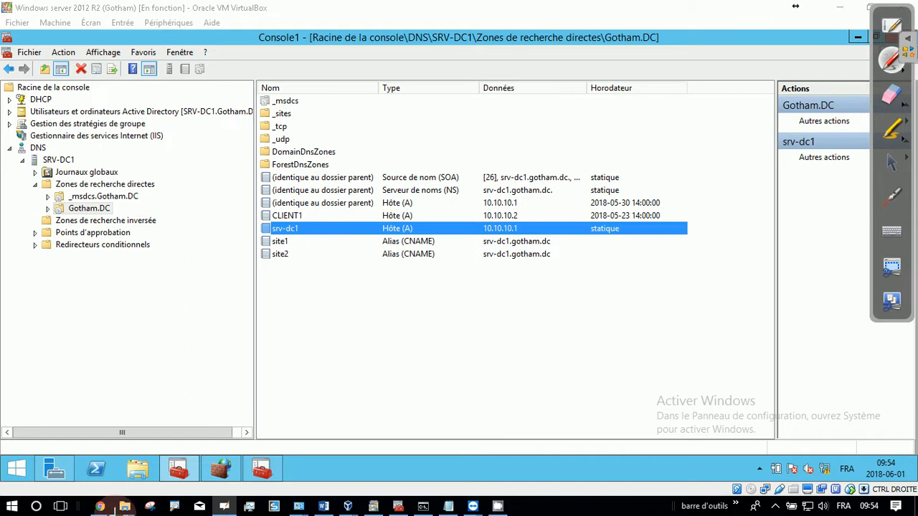
{"action": "left_click", "coordinate": [895, 166]}
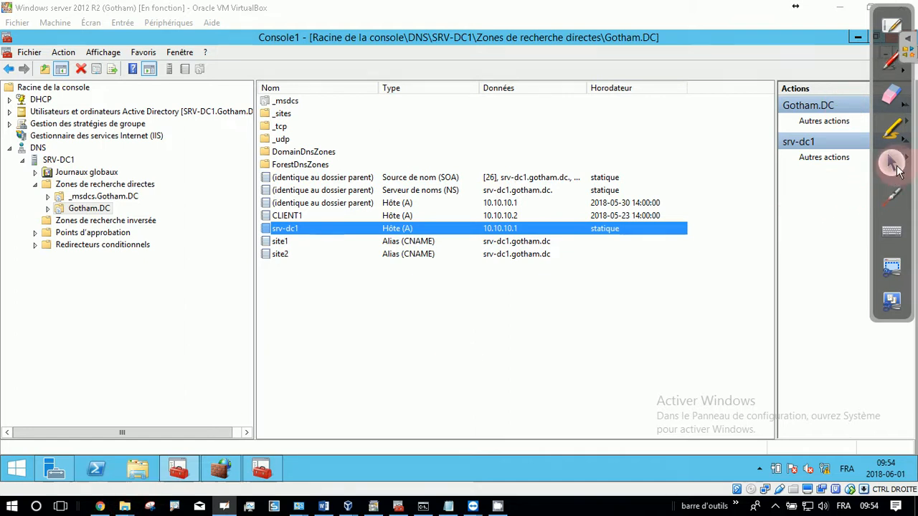
Step: Examine the contents of the wwwroot and mon_site folders in C:\inetpub in File Explorer, then close the window
{"action": "left_click", "coordinate": [138, 469]}
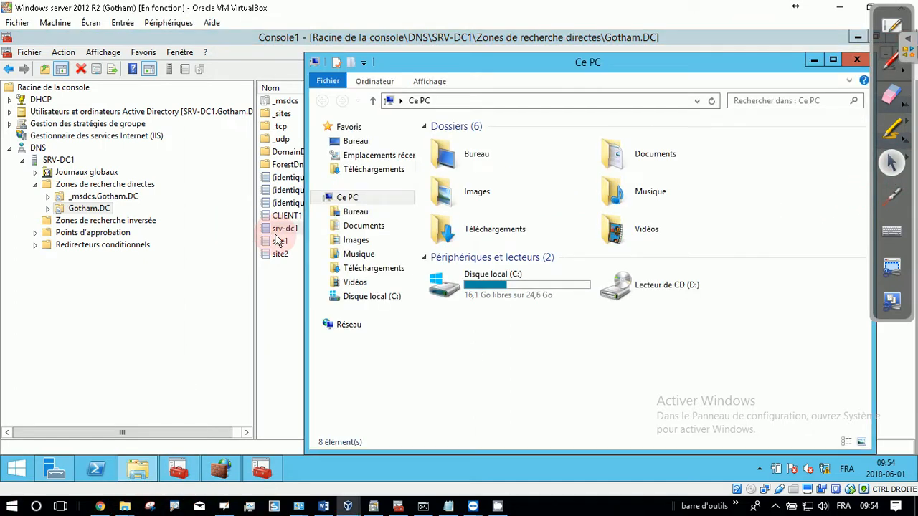
{"action": "double_click", "coordinate": [445, 286]}
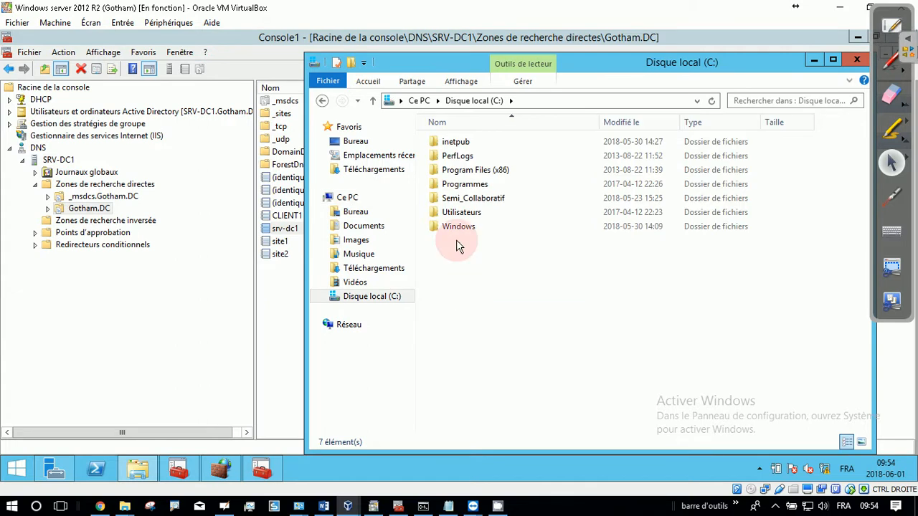
{"action": "double_click", "coordinate": [463, 145]}
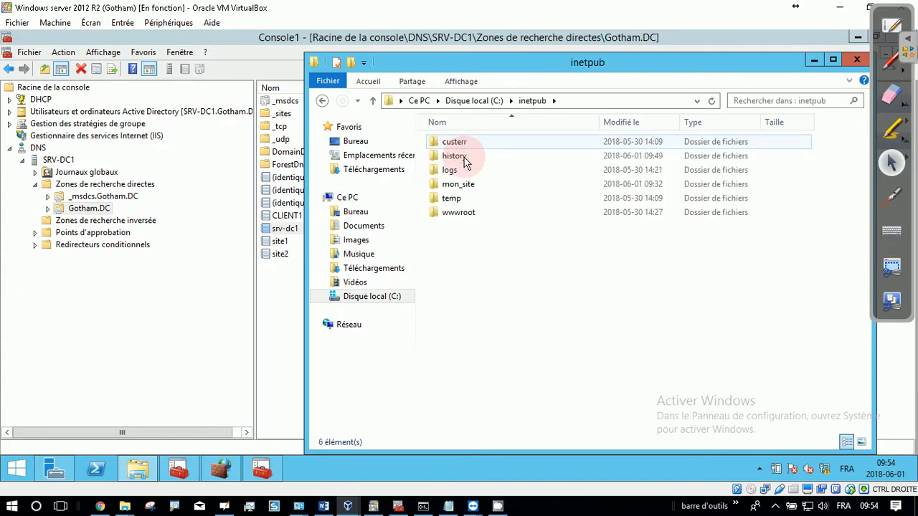
{"action": "double_click", "coordinate": [463, 214]}
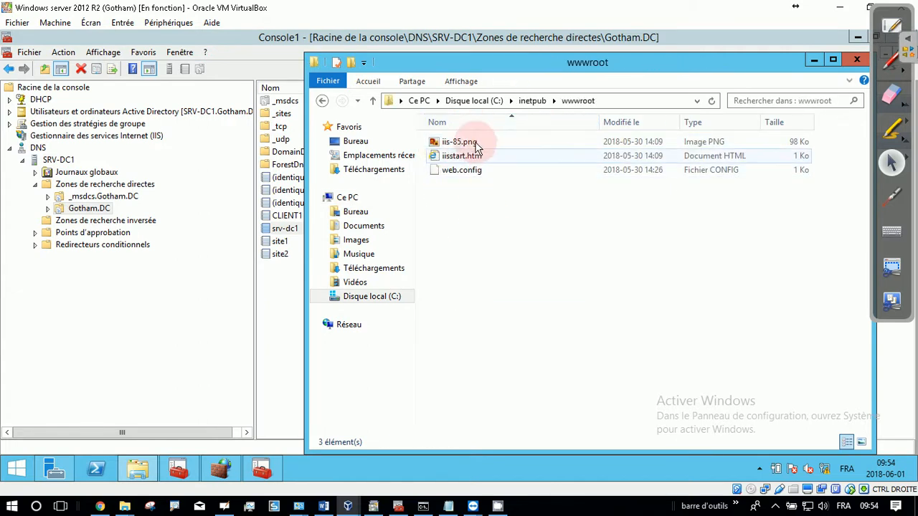
{"action": "left_click", "coordinate": [321, 102]}
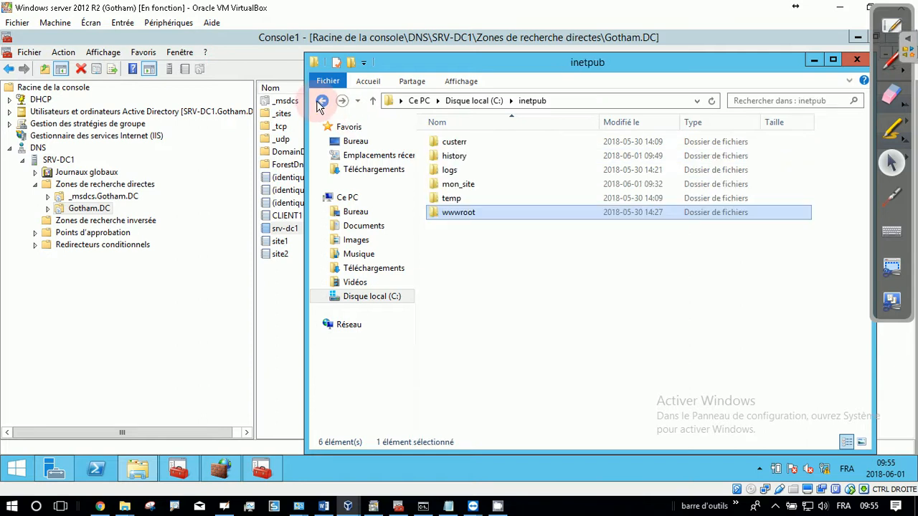
{"action": "double_click", "coordinate": [465, 188]}
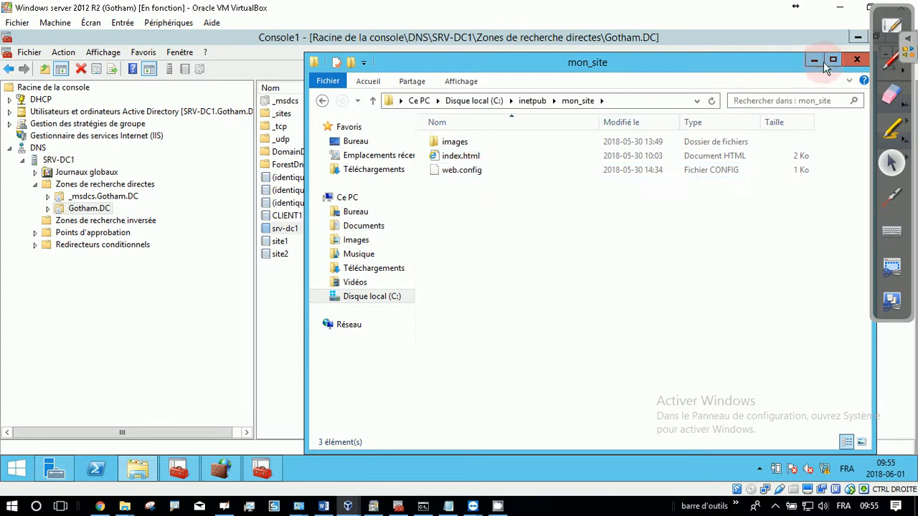
{"action": "left_click", "coordinate": [850, 55]}
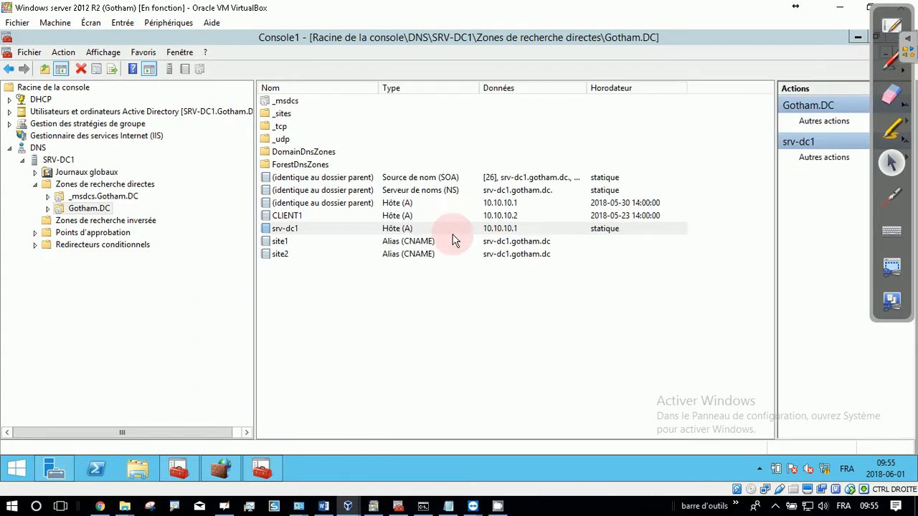
Step: Collapse the DNS tree in the console and open the Sites list of SRV-DC1 in the IIS manager
{"action": "left_click", "coordinate": [22, 160]}
{"action": "left_click", "coordinate": [10, 148]}
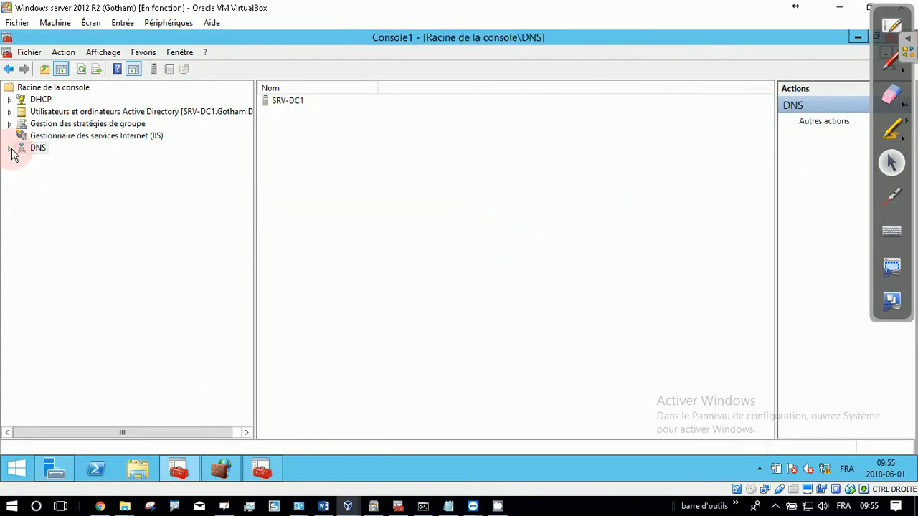
{"action": "left_click", "coordinate": [57, 136]}
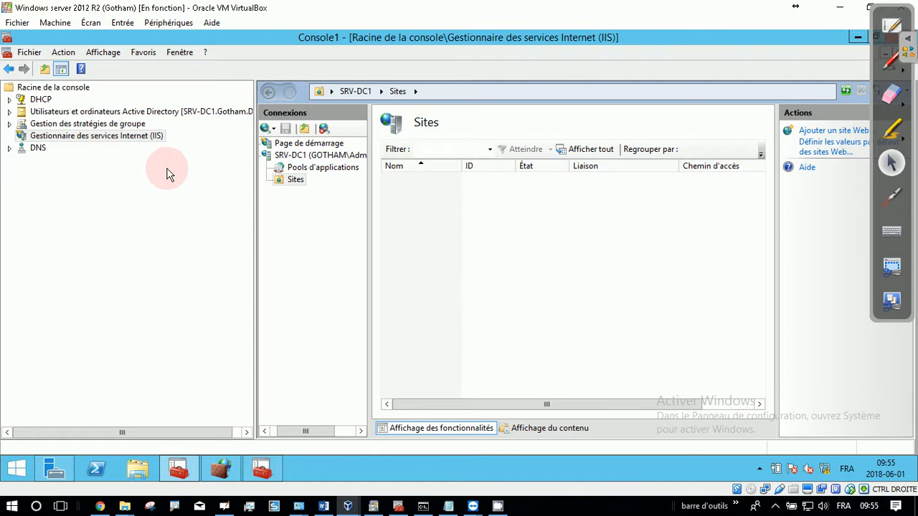
{"action": "left_click", "coordinate": [300, 184]}
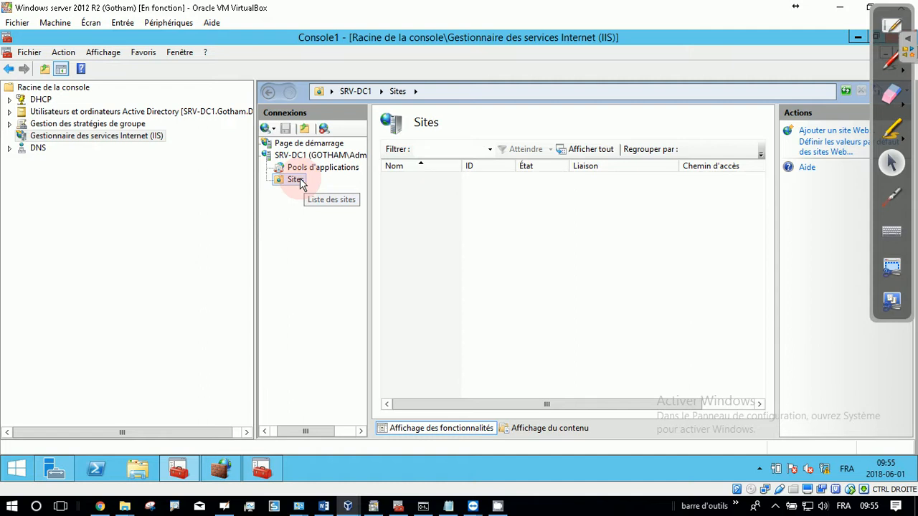
Step: Begin adding a website under Sites with the site name "site1 sur c:\inetpub\wwwroot"
{"action": "right_click", "coordinate": [299, 183]}
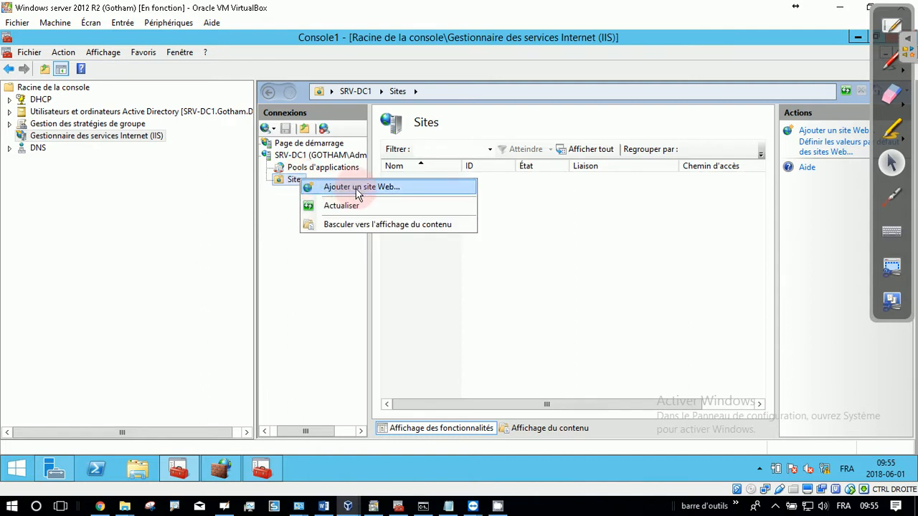
{"action": "left_click", "coordinate": [357, 190]}
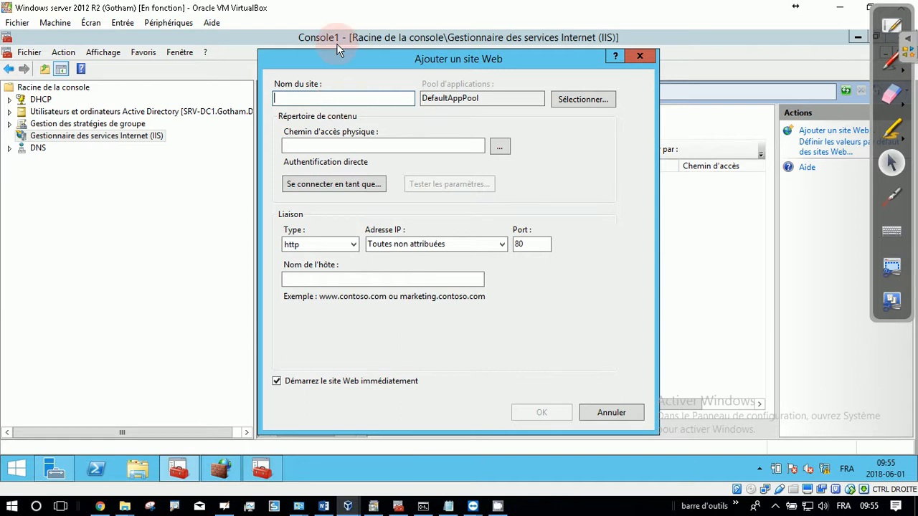
{"action": "left_click_drag", "start_coordinate": [339, 57], "coordinate": [793, 86]}
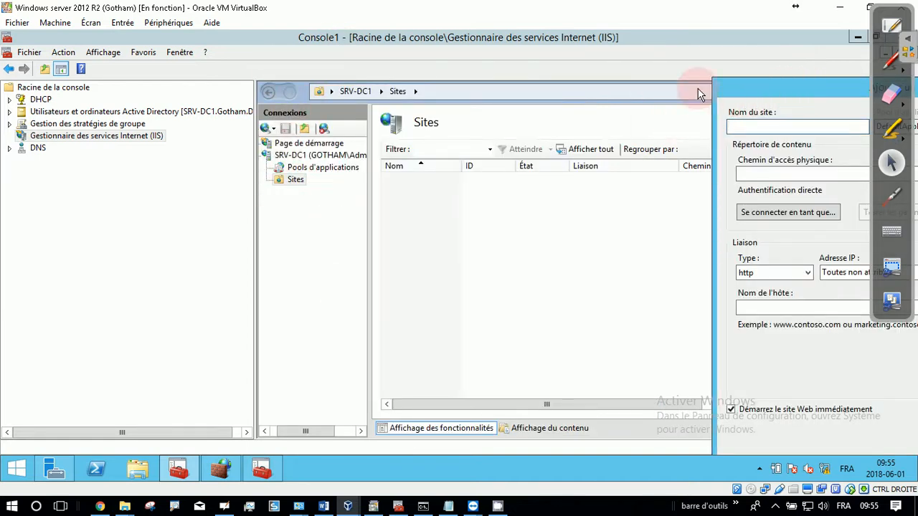
{"action": "left_click_drag", "start_coordinate": [803, 94], "coordinate": [563, 79]}
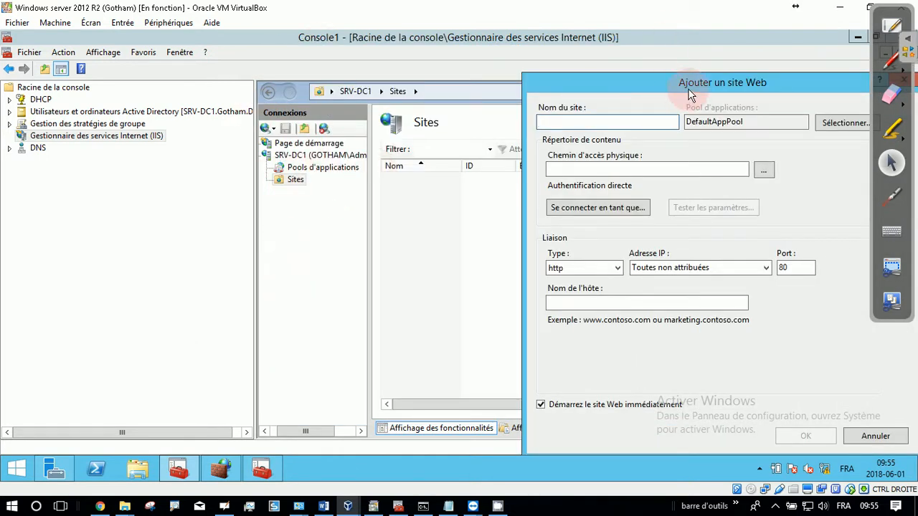
{"action": "left_click_drag", "start_coordinate": [688, 94], "coordinate": [476, 50]}
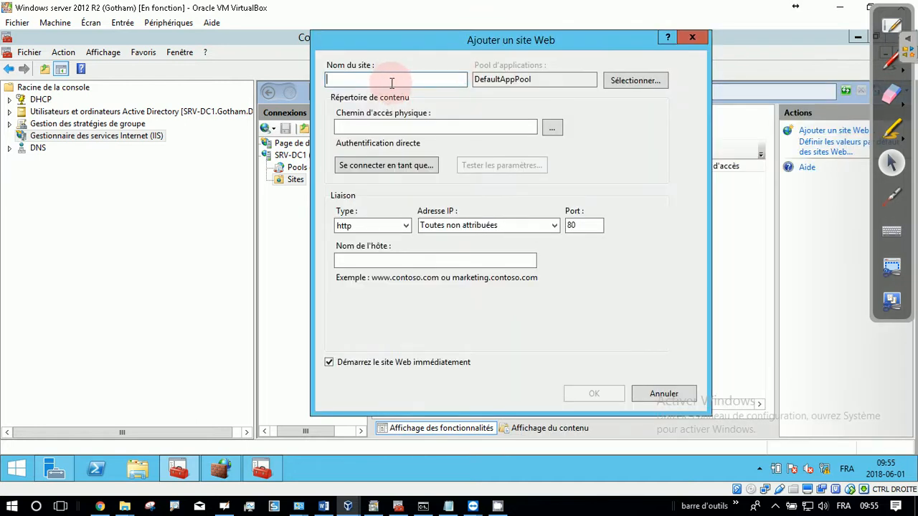
{"action": "type", "text": "site1 sur c:\\inetpub\\wwwroot"}
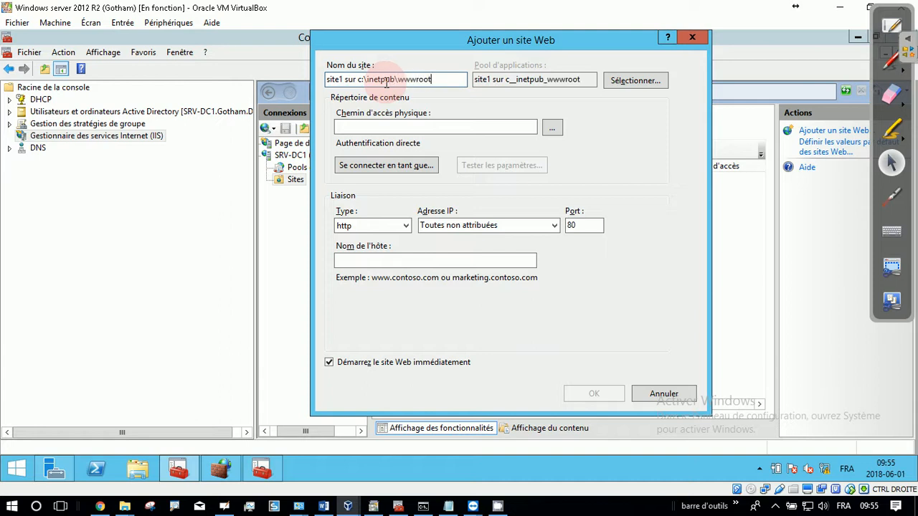
{"action": "left_click", "coordinate": [375, 130]}
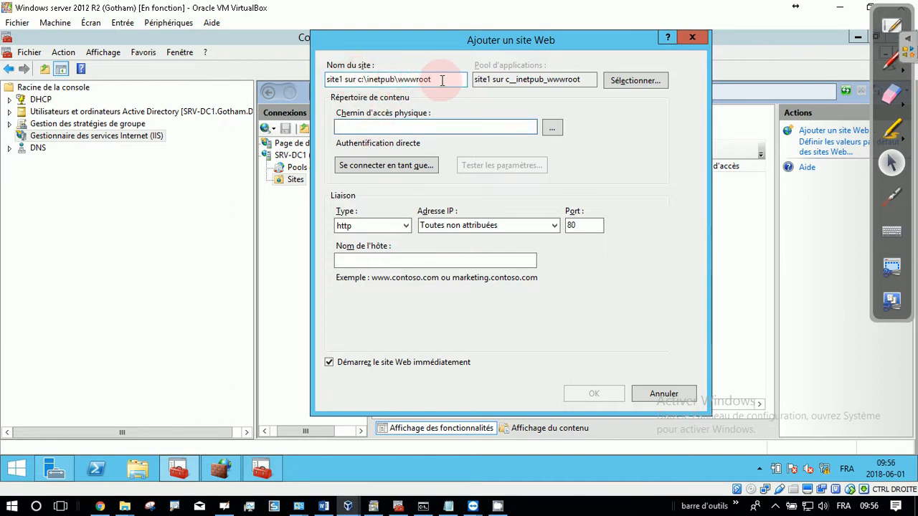
{"action": "left_click_drag", "start_coordinate": [446, 79], "coordinate": [279, 77]}
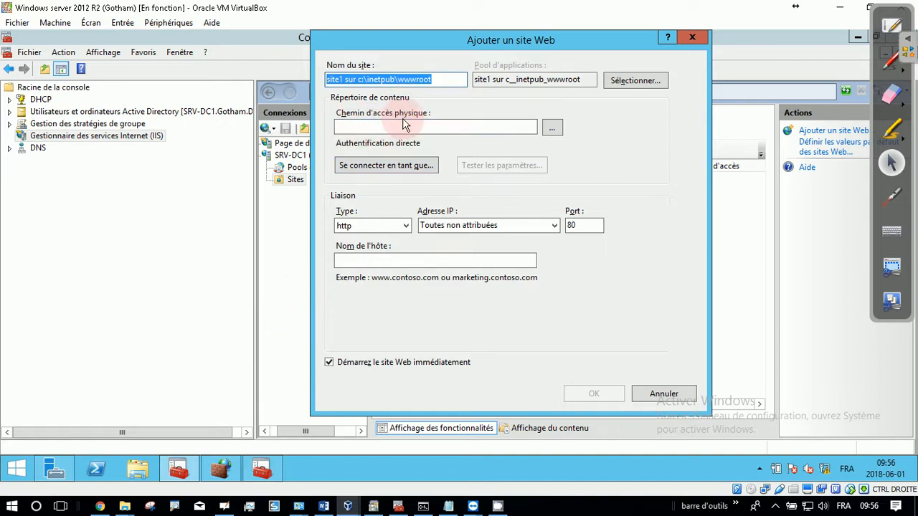
Step: Set the new site's physical path to the wwwroot folder in C:\inetpub
{"action": "left_click", "coordinate": [557, 131]}
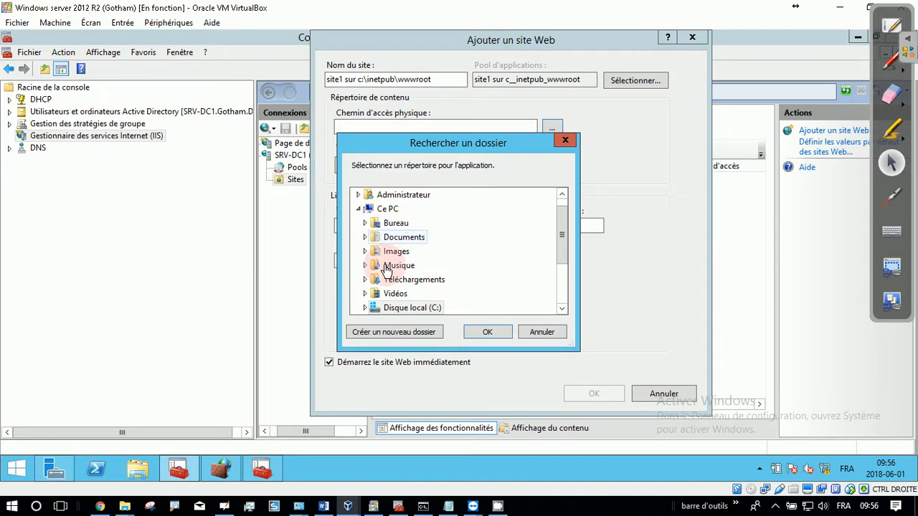
{"action": "left_click", "coordinate": [393, 308]}
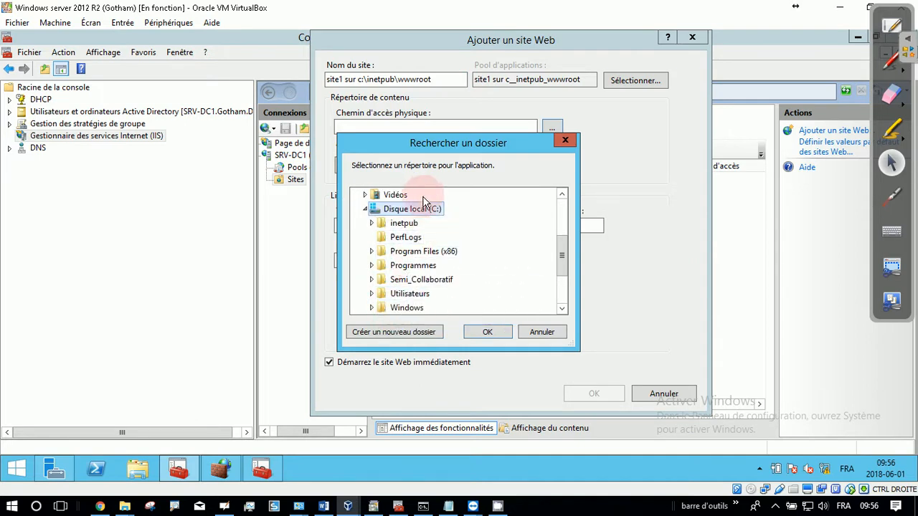
{"action": "left_click_drag", "start_coordinate": [559, 251], "coordinate": [562, 264]}
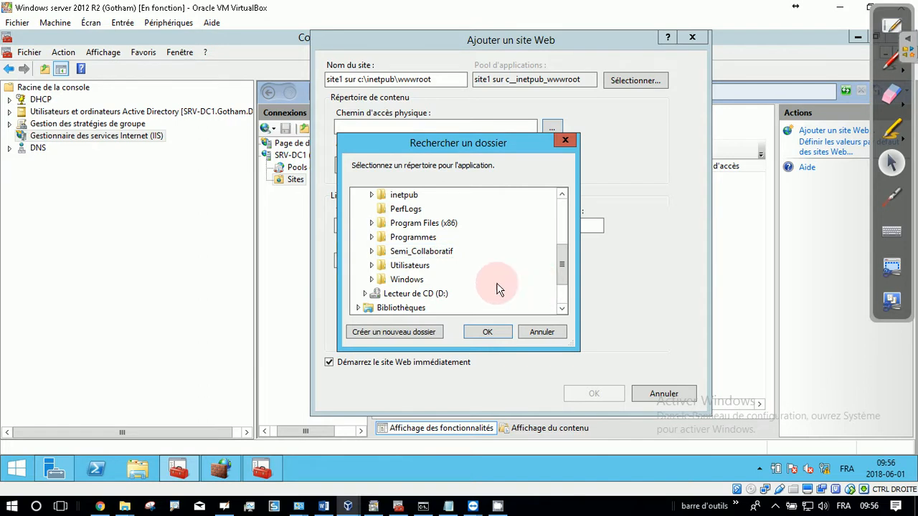
{"action": "double_click", "coordinate": [398, 195]}
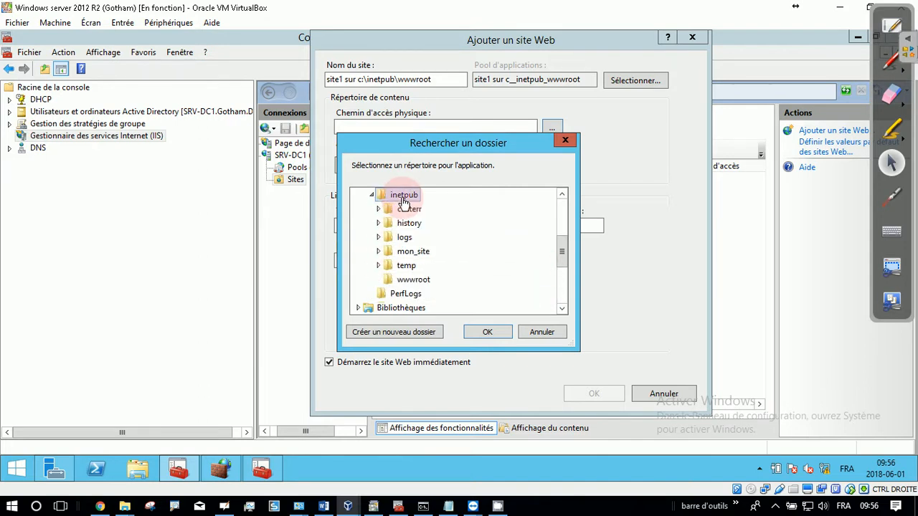
{"action": "left_click", "coordinate": [413, 281]}
{"action": "left_click", "coordinate": [478, 329]}
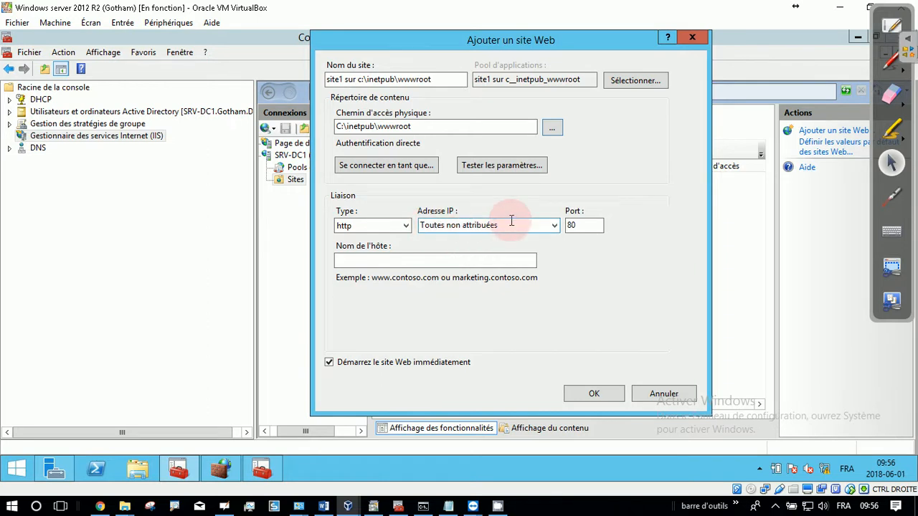
Step: Enter site1.gotham.dc as the host name of the HTTP binding on port 80 and try to create the site
{"action": "left_click", "coordinate": [460, 225]}
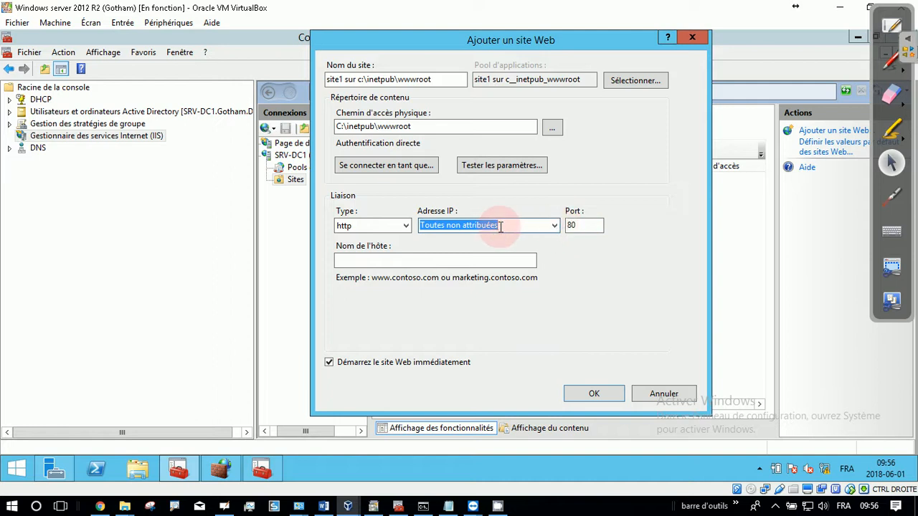
{"action": "left_click", "coordinate": [577, 226]}
{"action": "left_click", "coordinate": [394, 261]}
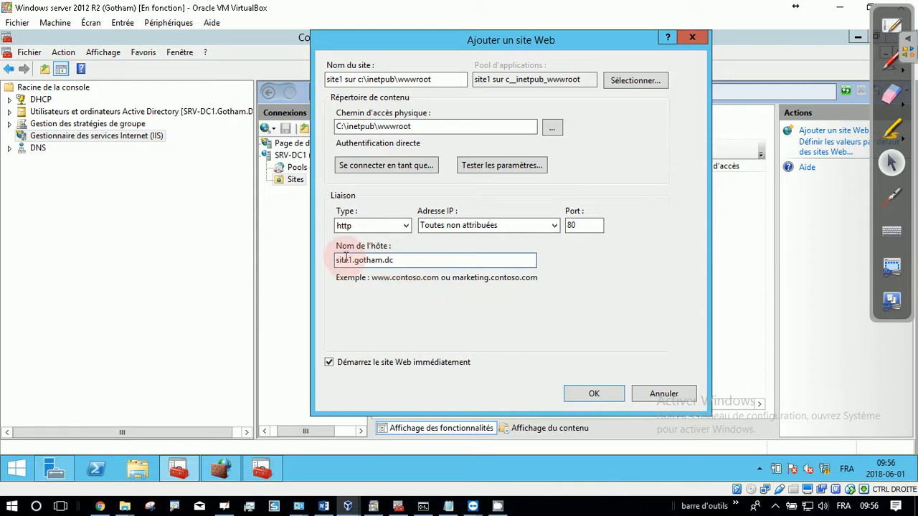
{"action": "left_click_drag", "start_coordinate": [345, 261], "coordinate": [386, 261]}
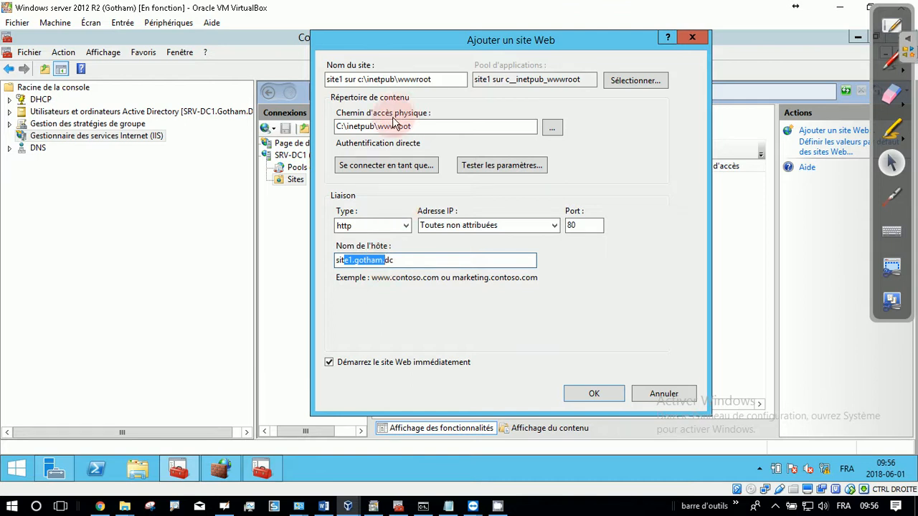
{"action": "left_click", "coordinate": [594, 394]}
{"action": "left_click", "coordinate": [588, 300]}
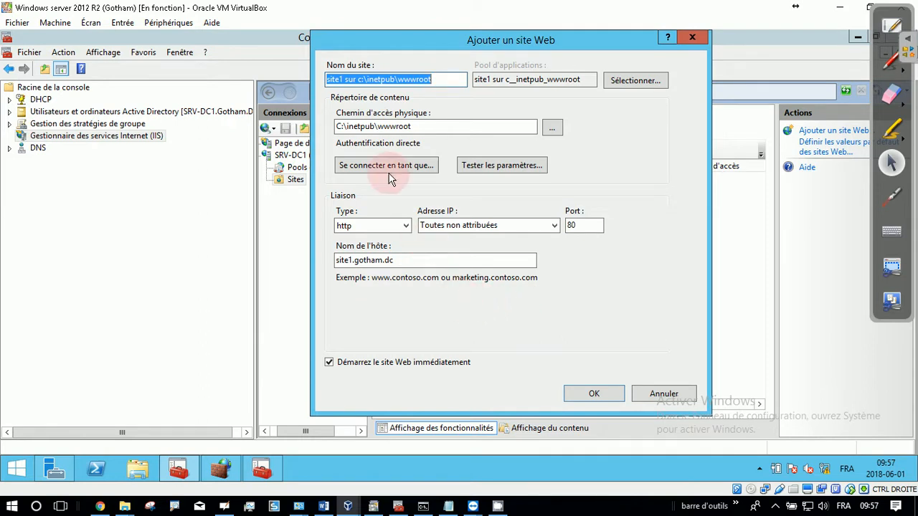
Step: Shorten the site name to "site1 sur wwwroot" and create the website
{"action": "left_click", "coordinate": [359, 80]}
{"action": "left_click", "coordinate": [389, 80]}
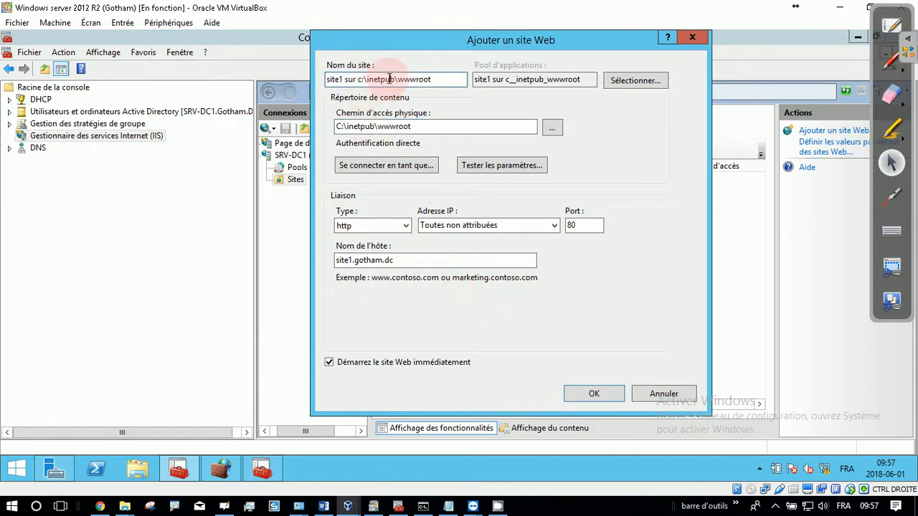
{"action": "left_click", "coordinate": [369, 80]}
{"action": "key", "text": "BackSpace"}
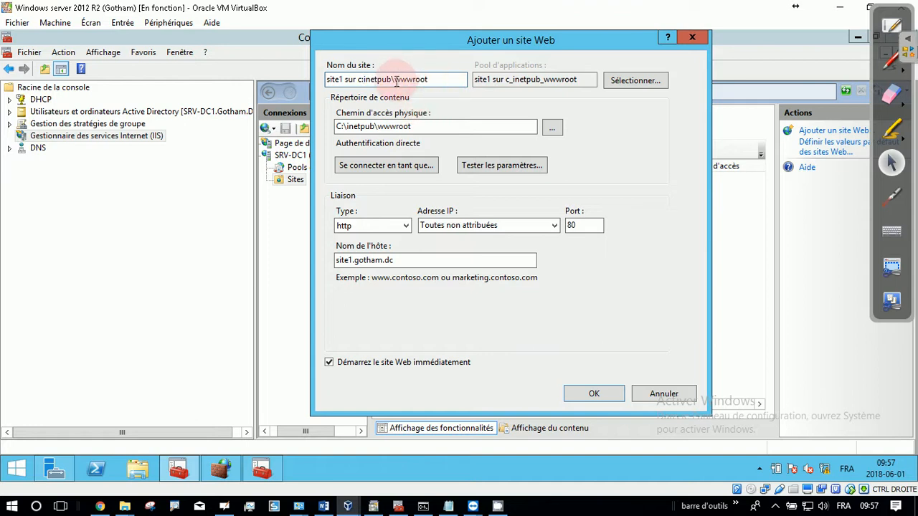
{"action": "left_click_drag", "start_coordinate": [393, 80], "coordinate": [358, 80]}
{"action": "key", "text": "BackSpace"}
{"action": "key", "text": "BackSpace"}
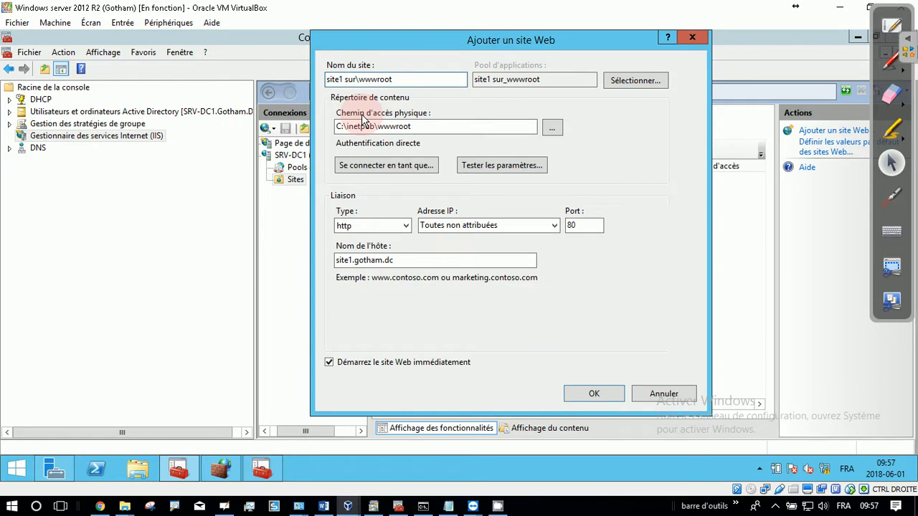
{"action": "key", "text": "Delete"}
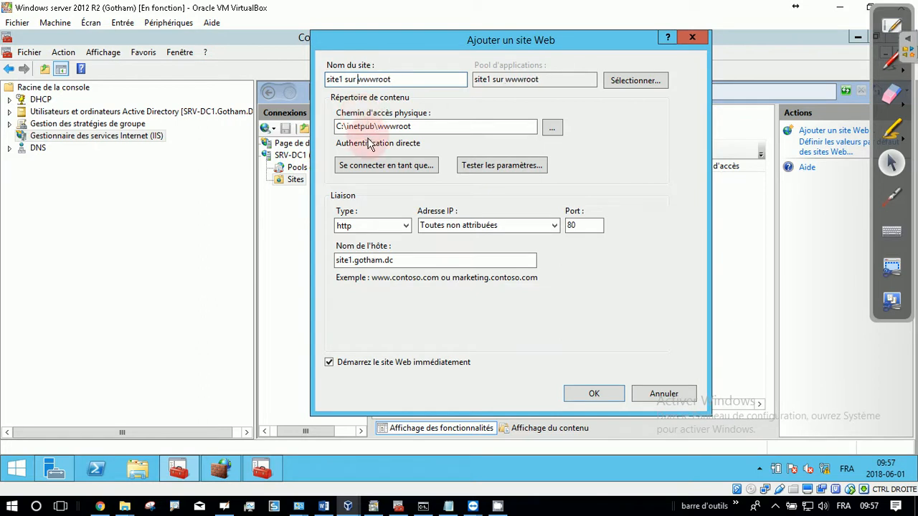
{"action": "left_click", "coordinate": [595, 393]}
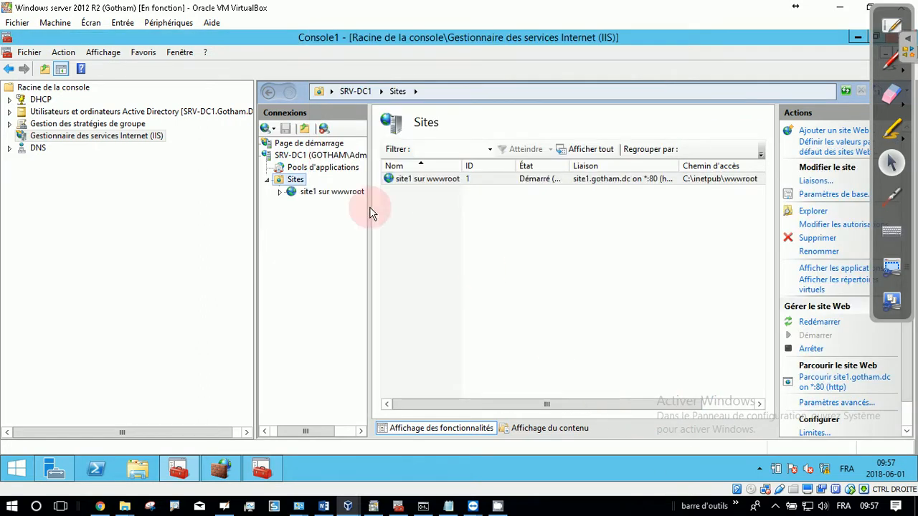
Step: Begin adding a second website under Sites with the site name "site2 sur mon_site"
{"action": "right_click", "coordinate": [292, 183]}
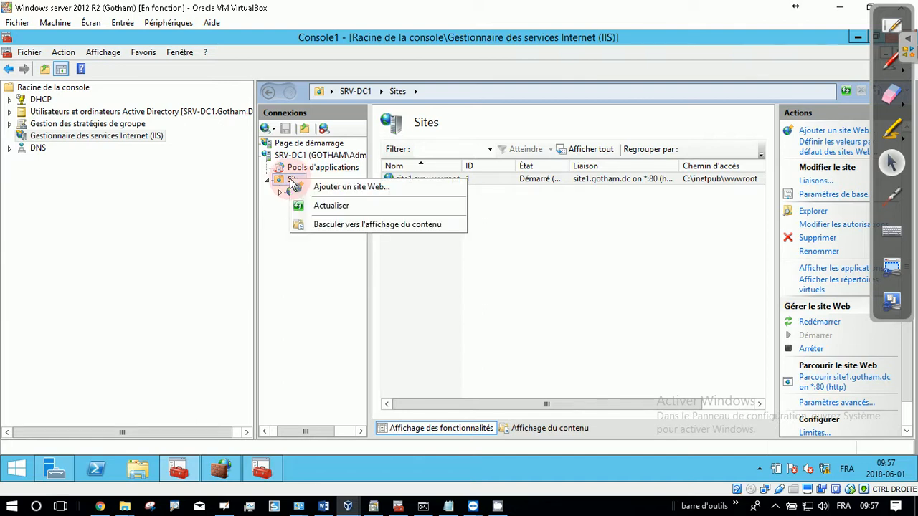
{"action": "left_click", "coordinate": [385, 188]}
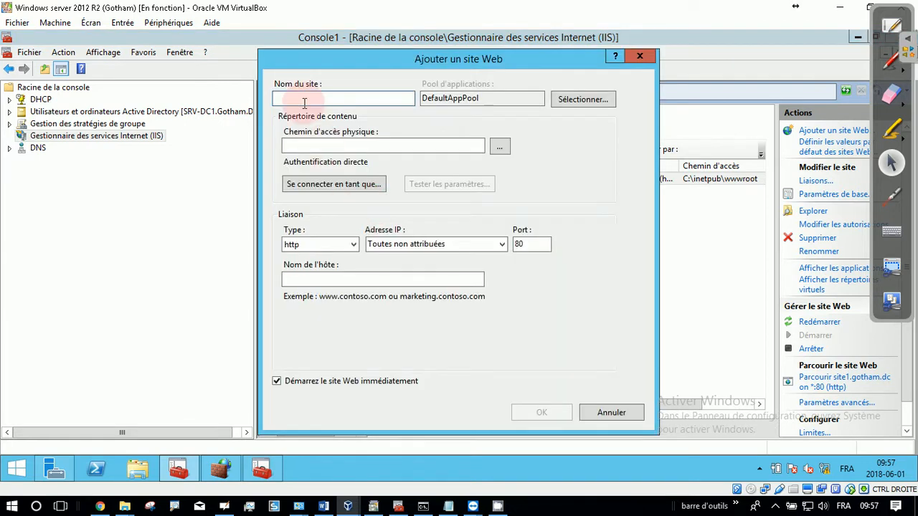
{"action": "type", "text": "s"}
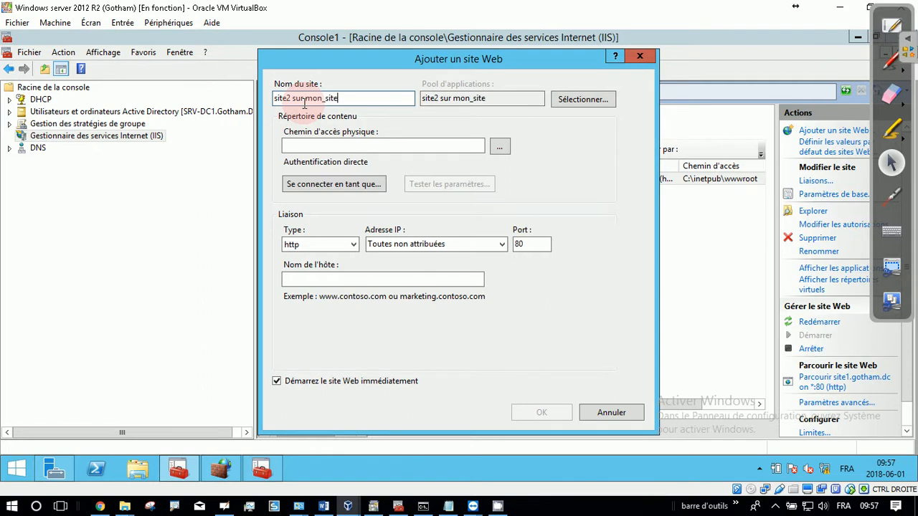
Step: Complete the site name "site2 sur mon_site" and set its physical path to the mon_site folder in C:\inetpub
{"action": "type", "text": "ite2 sur mon_site"}
{"action": "left_click", "coordinate": [500, 146]}
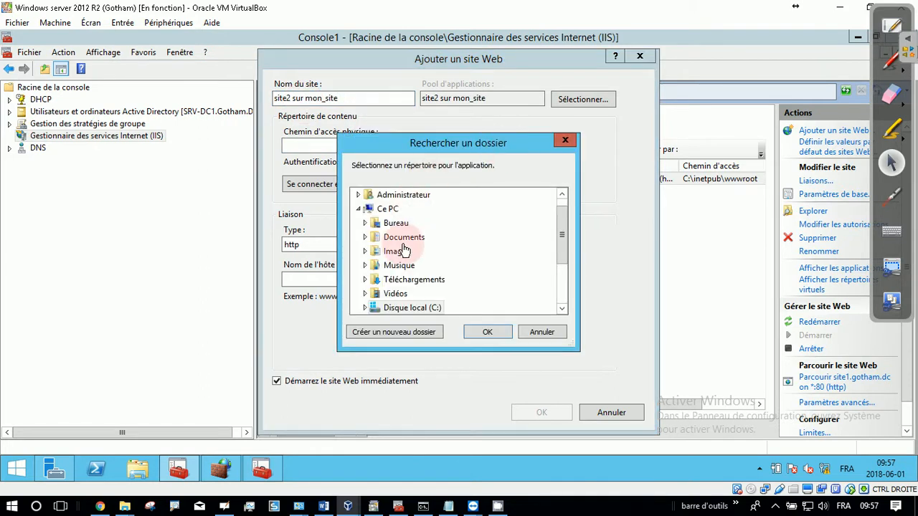
{"action": "left_click", "coordinate": [366, 308]}
{"action": "scroll", "coordinate": [399, 282], "scroll_direction": "down", "scroll_amount": 1}
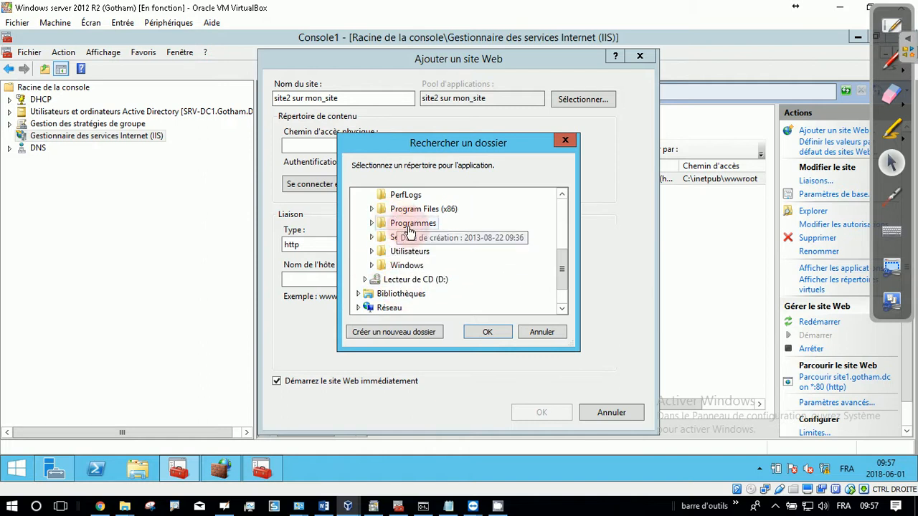
{"action": "scroll", "coordinate": [402, 226], "scroll_direction": "up", "scroll_amount": 2}
{"action": "double_click", "coordinate": [404, 265]}
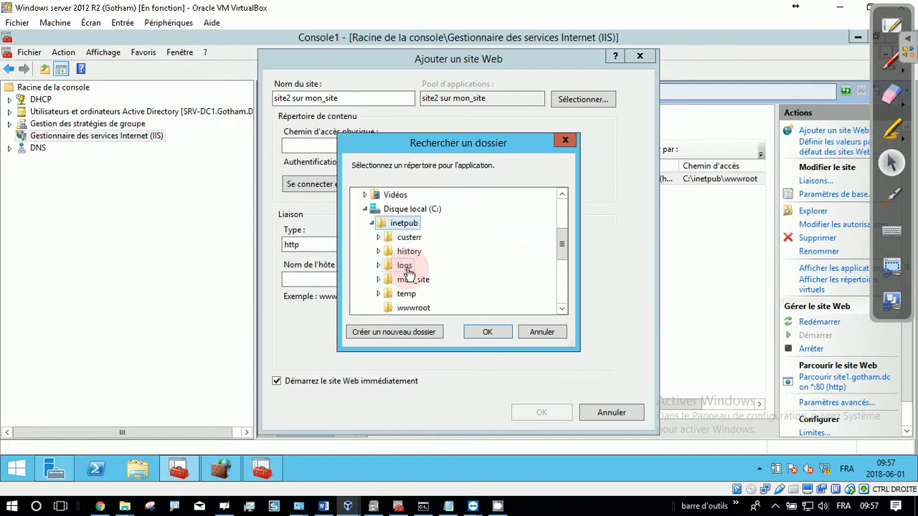
{"action": "double_click", "coordinate": [413, 279]}
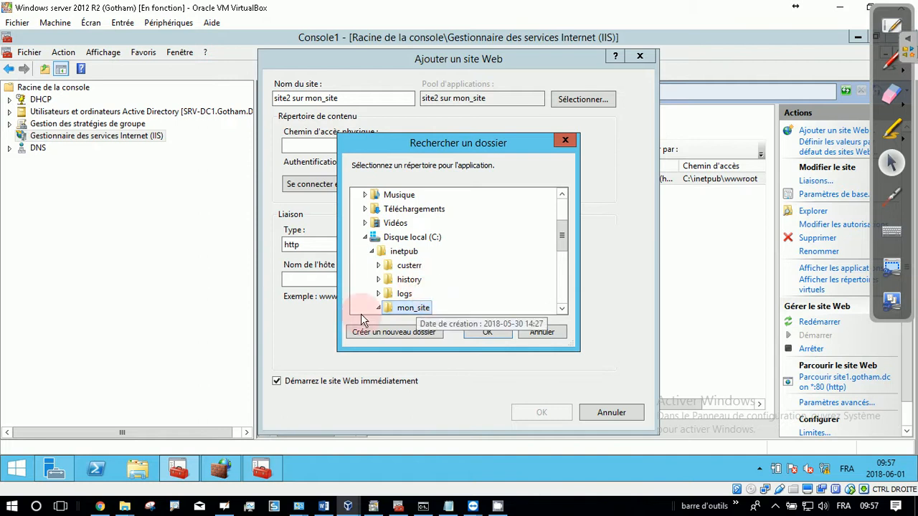
{"action": "left_click", "coordinate": [486, 331]}
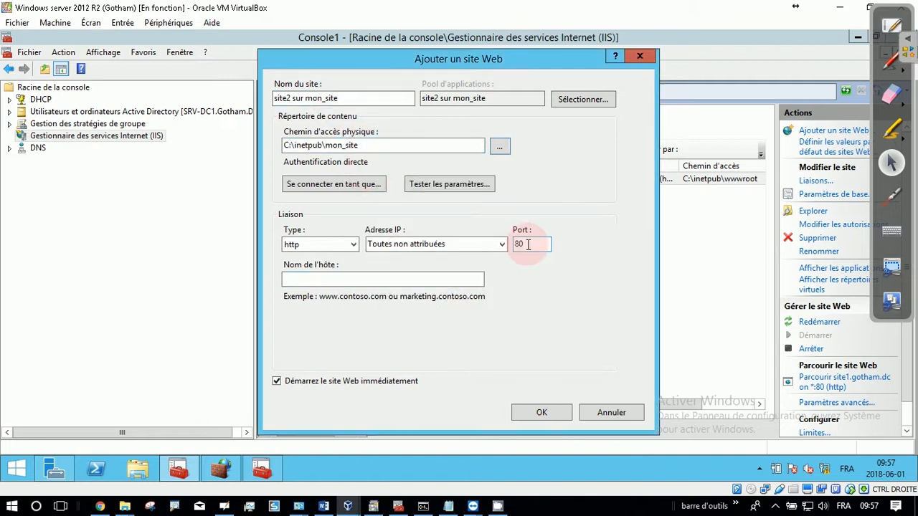
Step: Enter site2.gotham.dc as the host name of the HTTP binding on port 80 and create the website
{"action": "left_click", "coordinate": [364, 279]}
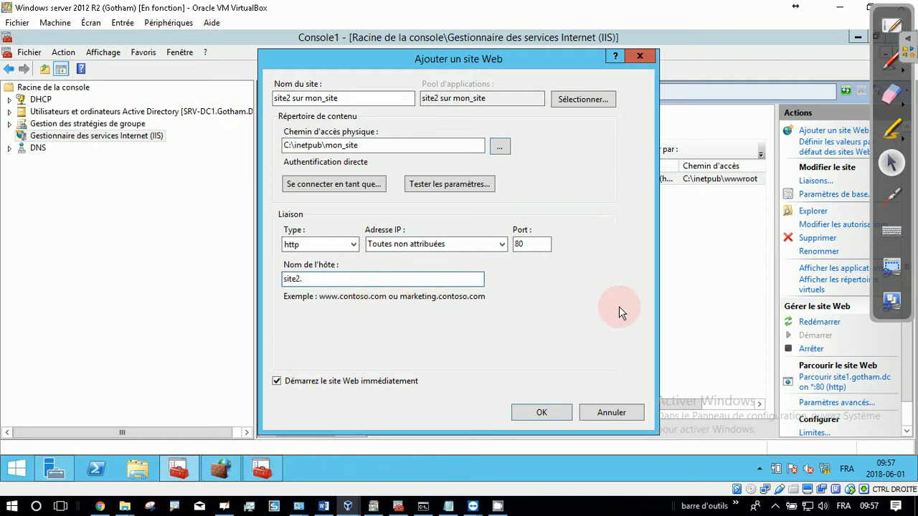
{"action": "type", "text": "tham.dc"}
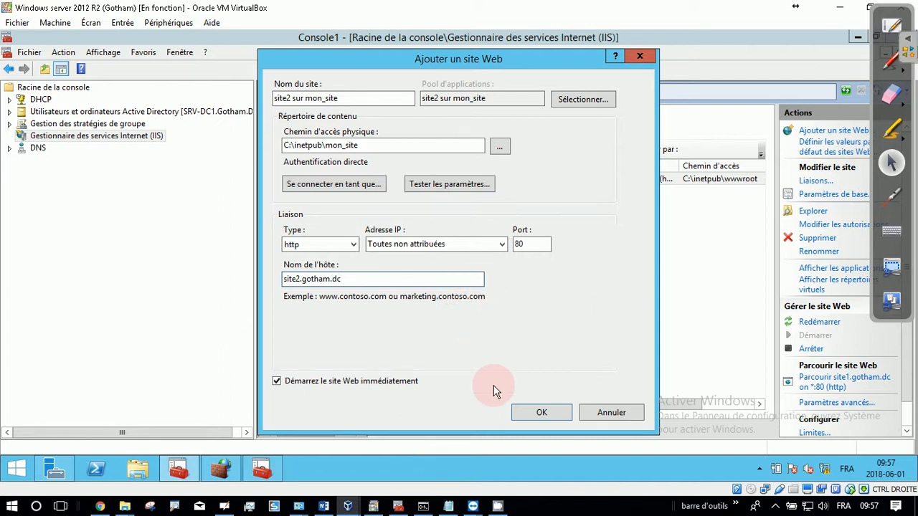
{"action": "left_click", "coordinate": [551, 412]}
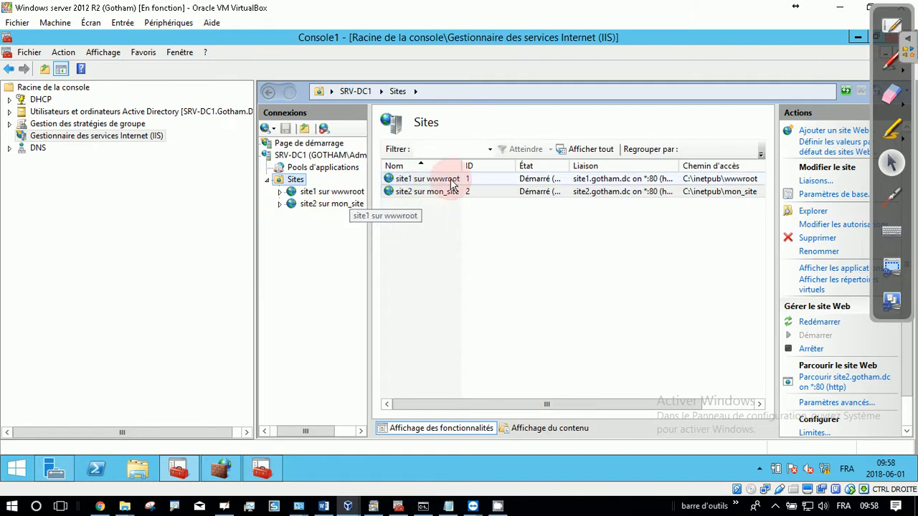
{"action": "left_click", "coordinate": [320, 191]}
{"action": "left_click", "coordinate": [294, 180]}
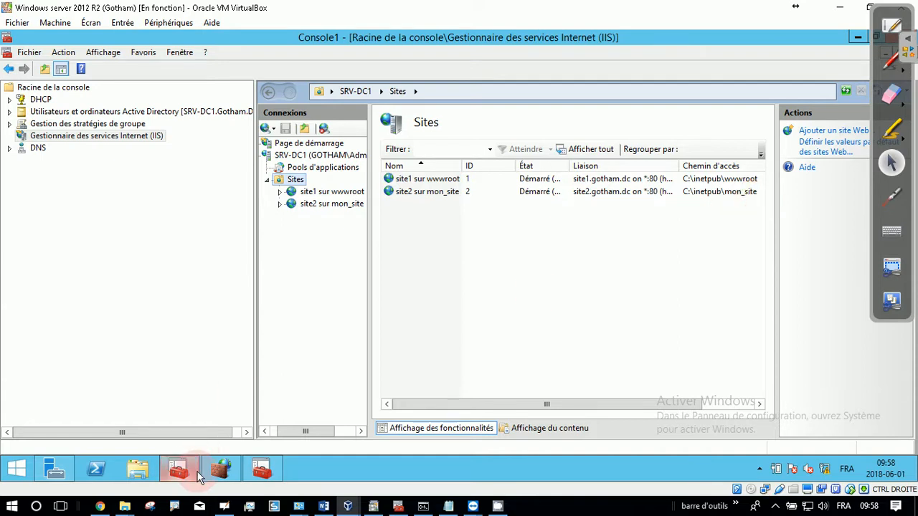
Step: Switch to the Windows 7 virtual machine and check its network configuration with ipconfig /all in a command prompt
{"action": "mouse_move", "coordinate": [348, 506]}
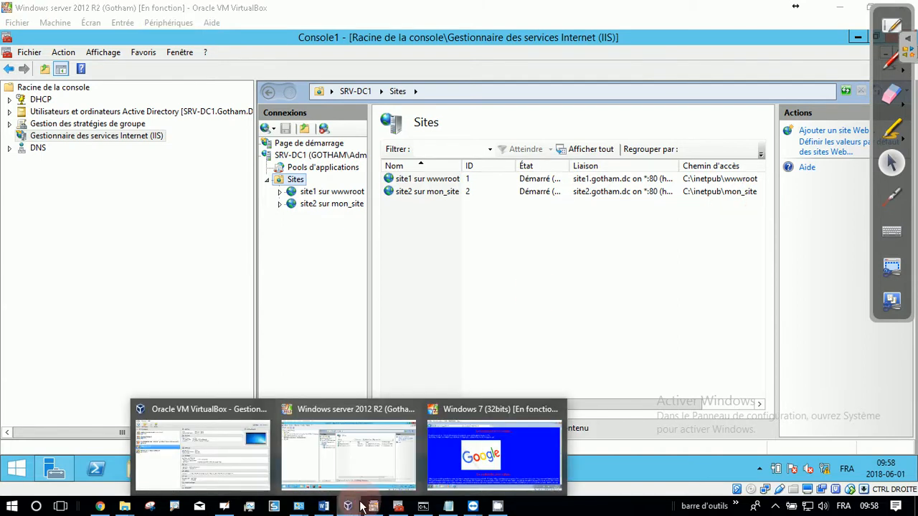
{"action": "left_click", "coordinate": [451, 461]}
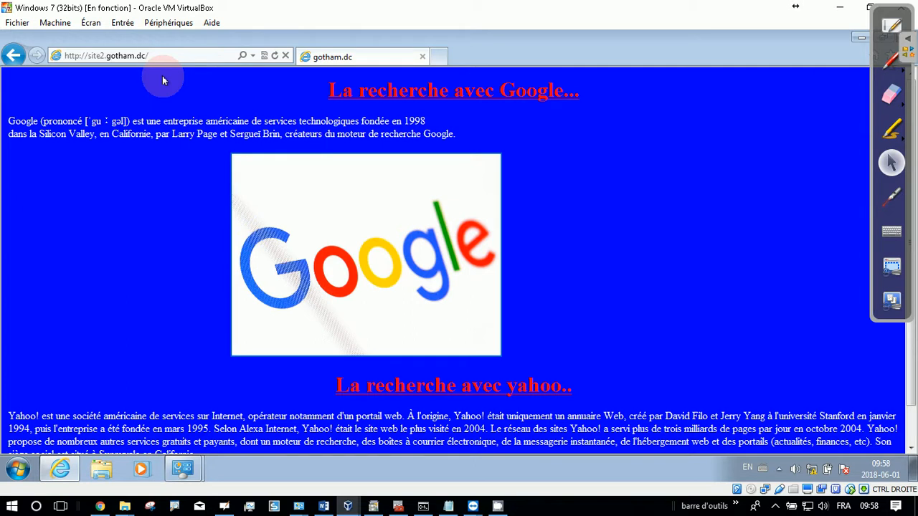
{"action": "key", "text": "super+r"}
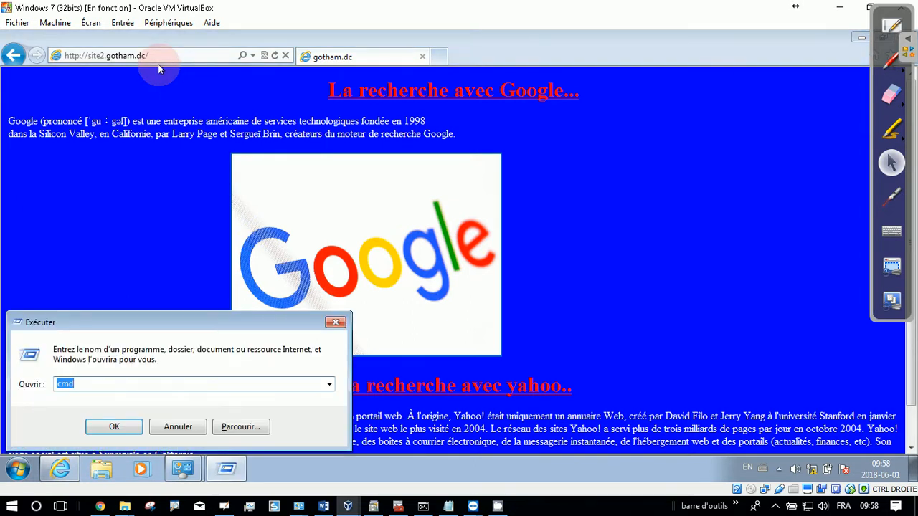
{"action": "key", "text": "Return"}
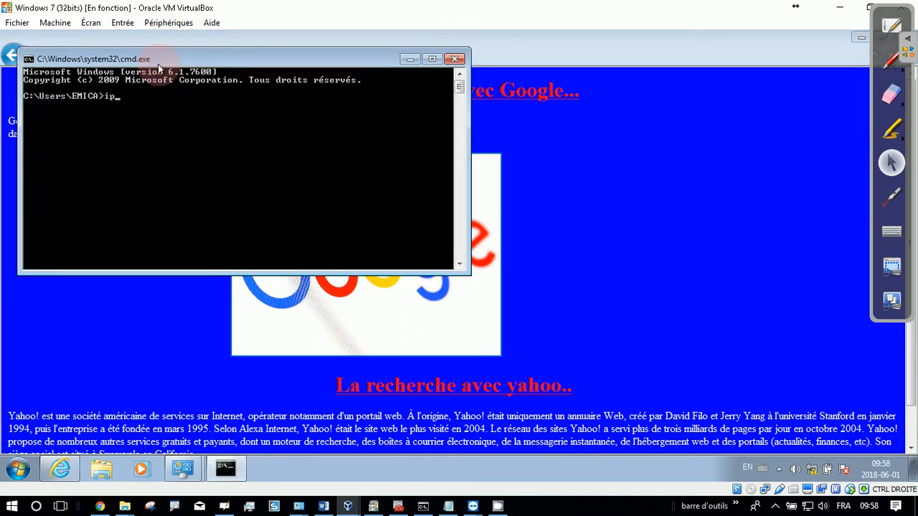
{"action": "type", "text": "ipconfig /all"}
{"action": "key", "text": "Return"}
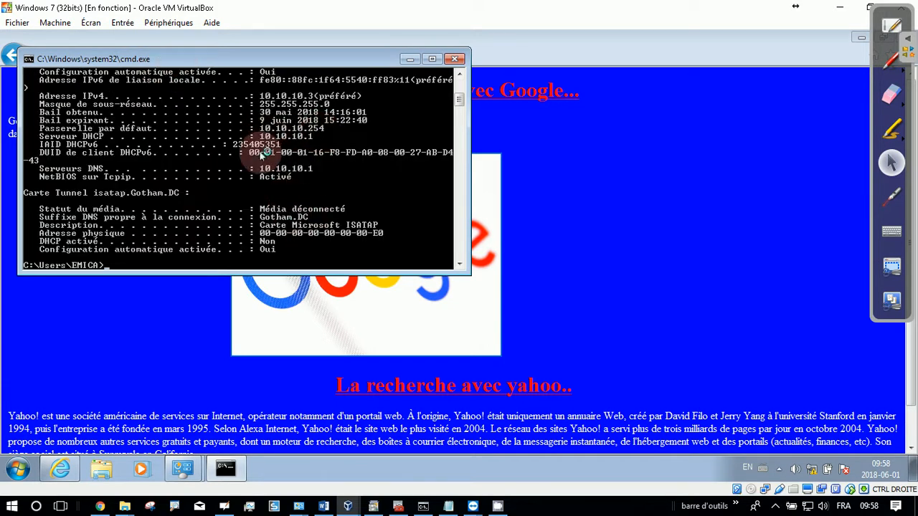
{"action": "left_click", "coordinate": [454, 59]}
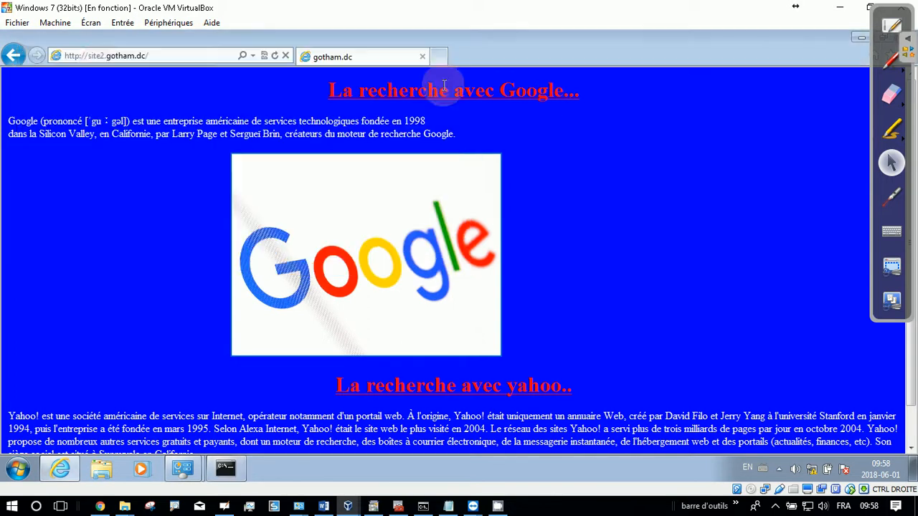
{"action": "left_click", "coordinate": [169, 57]}
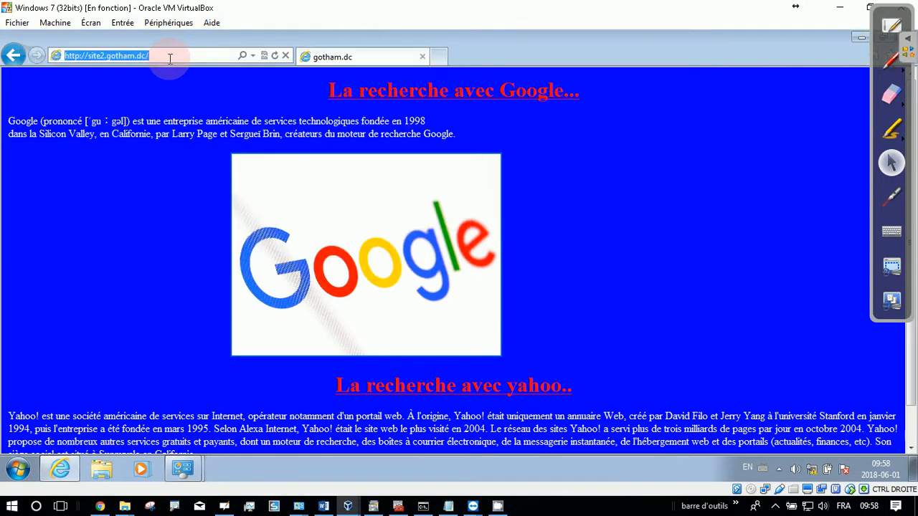
{"action": "left_click", "coordinate": [422, 57]}
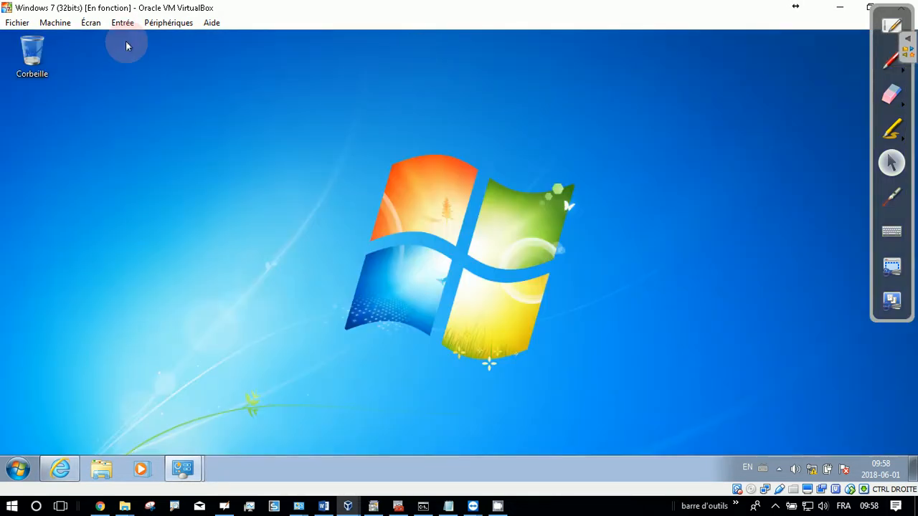
{"action": "left_click", "coordinate": [54, 471]}
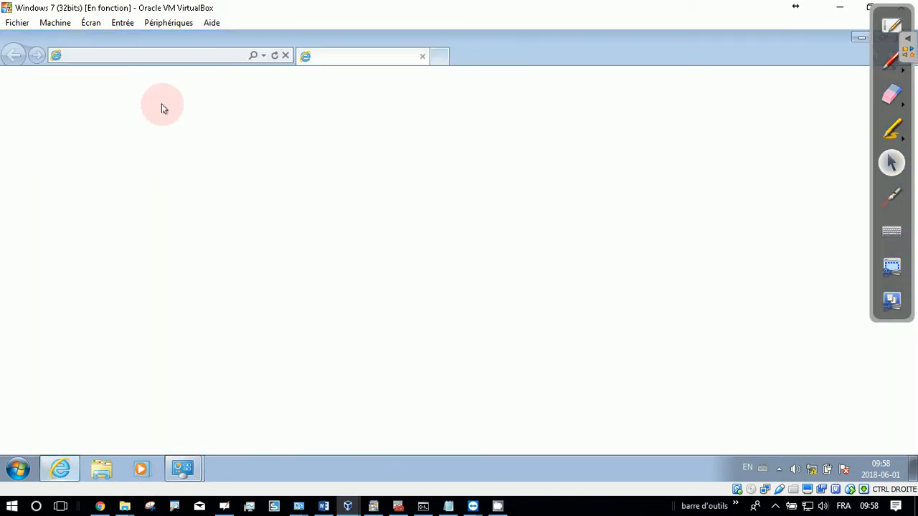
{"action": "left_click", "coordinate": [159, 55]}
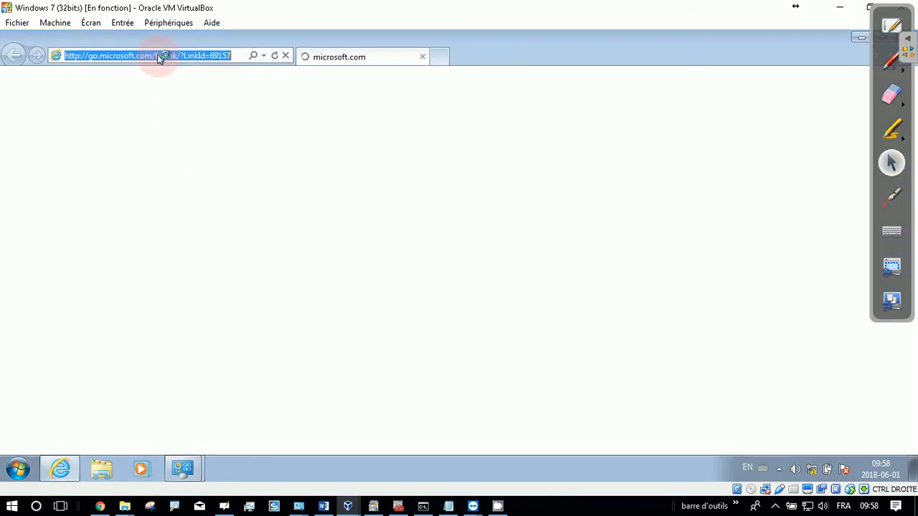
{"action": "type", "text": "site"}
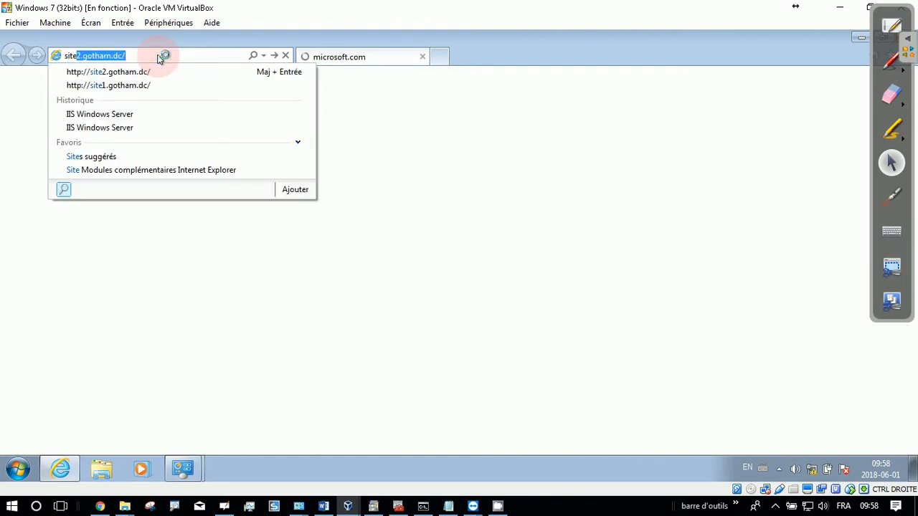
{"action": "key", "text": "Down"}
{"action": "key", "text": "Down"}
{"action": "key", "text": "Return"}
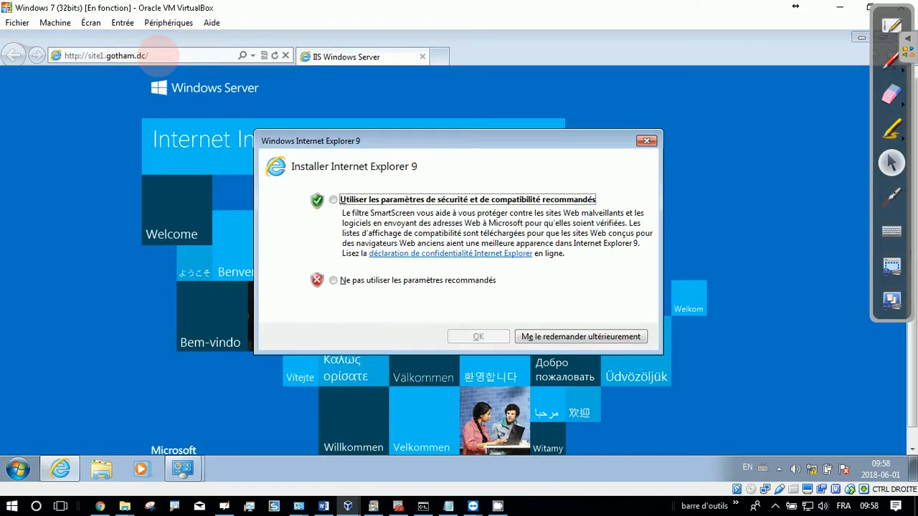
{"action": "left_click", "coordinate": [646, 141]}
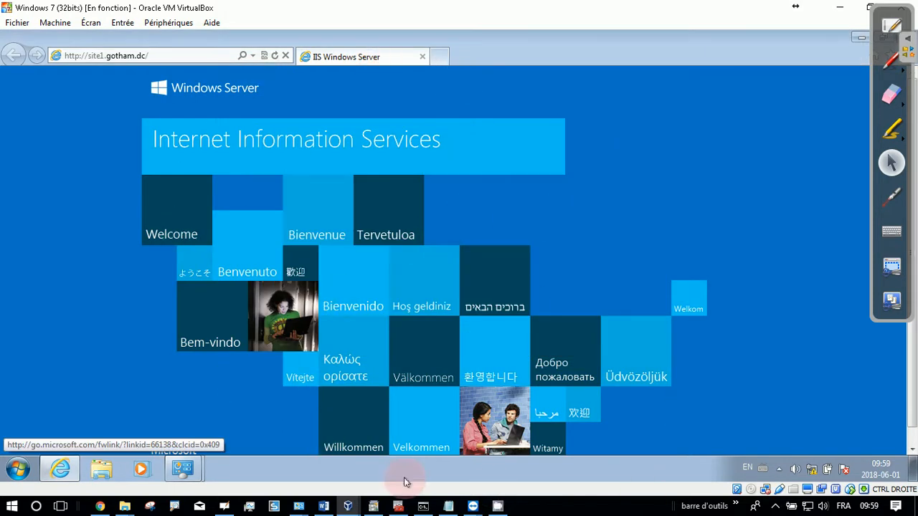
{"action": "left_click", "coordinate": [122, 57]}
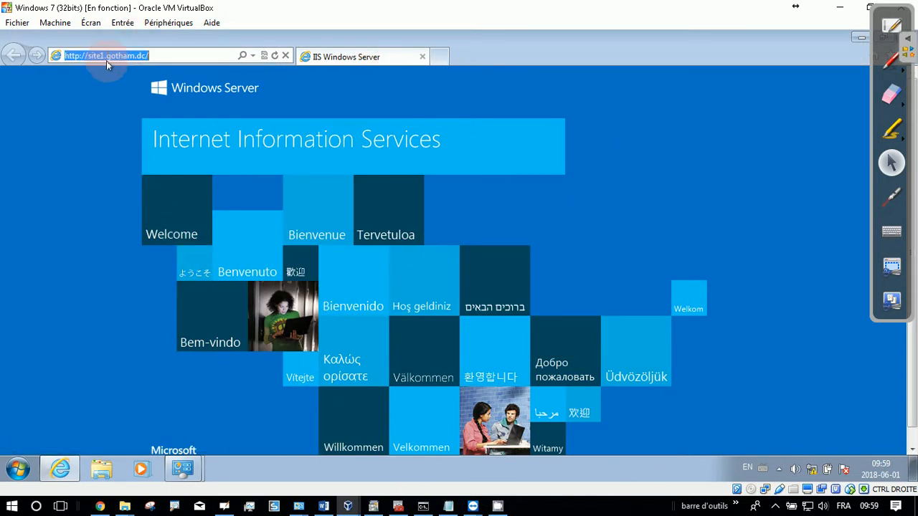
{"action": "left_click", "coordinate": [101, 57]}
{"action": "key", "text": "BackSpace"}
{"action": "type", "text": "2"}
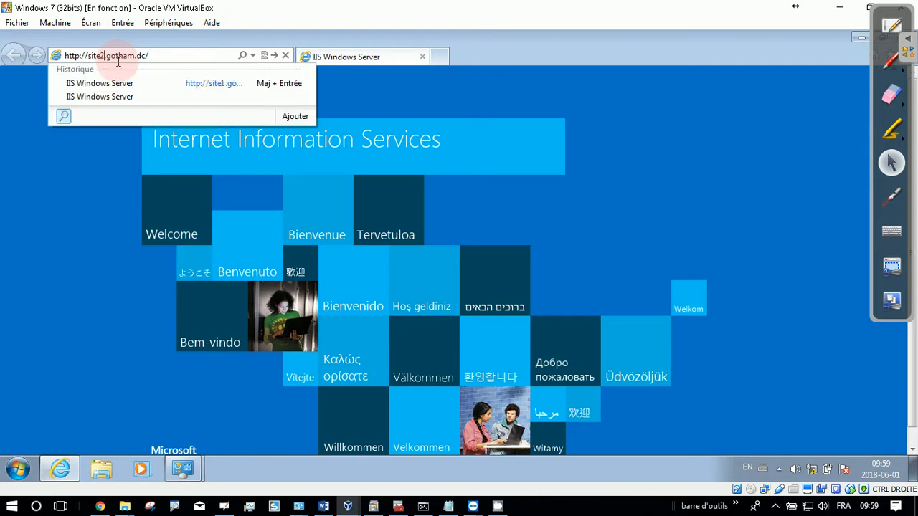
{"action": "key", "text": "Return"}
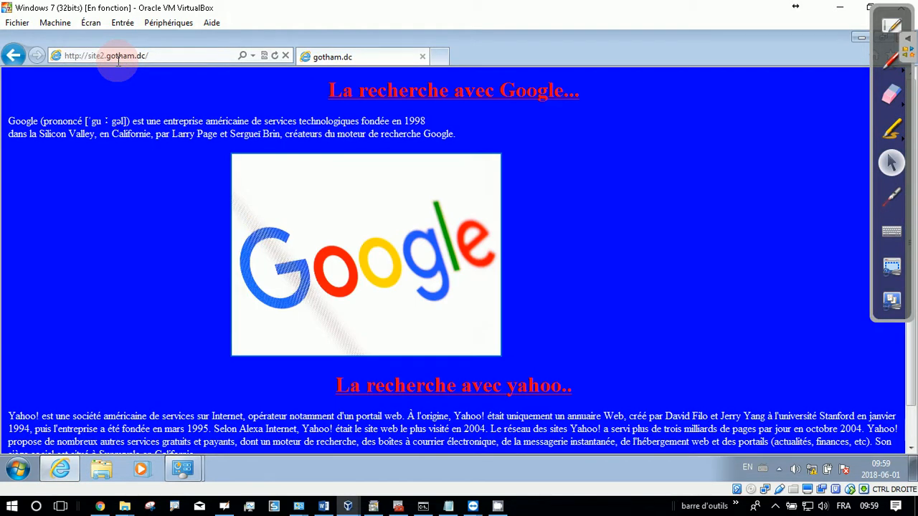
Step: Switch back to the Windows Server 2012 R2 machine and examine the contents of the wwwroot and mon_site folders in C:\inetpub
{"action": "mouse_move", "coordinate": [347, 506]}
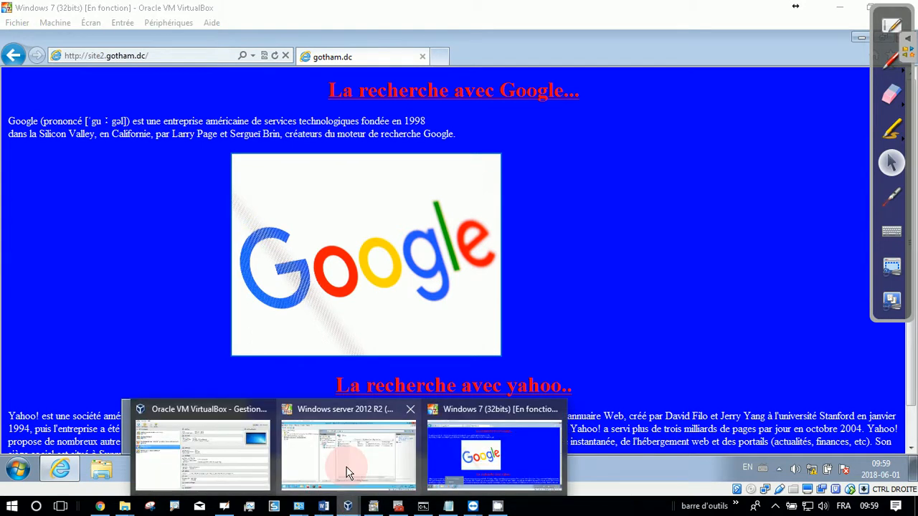
{"action": "left_click", "coordinate": [346, 474]}
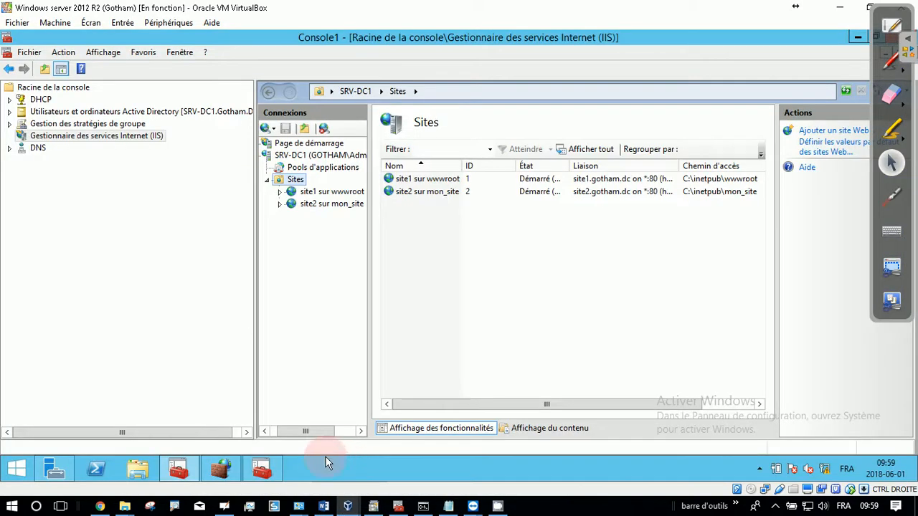
{"action": "left_click", "coordinate": [137, 470]}
{"action": "double_click", "coordinate": [434, 279]}
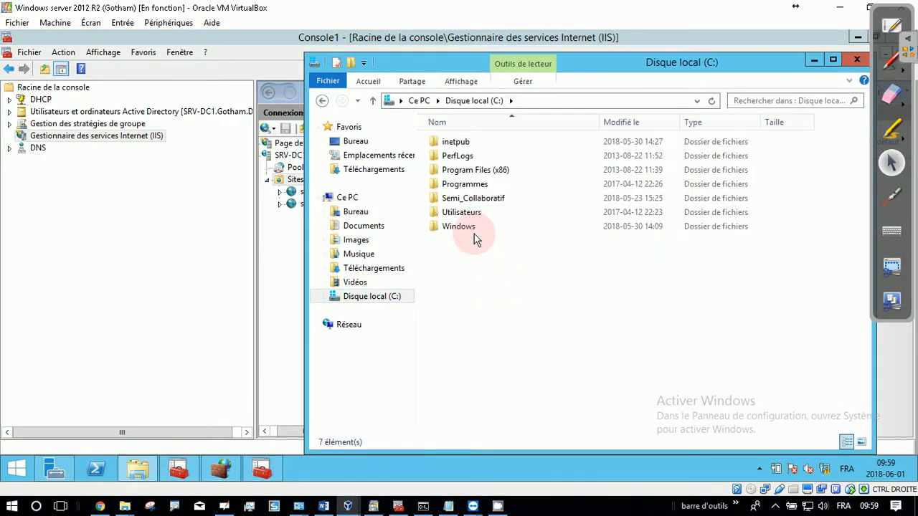
{"action": "double_click", "coordinate": [451, 142]}
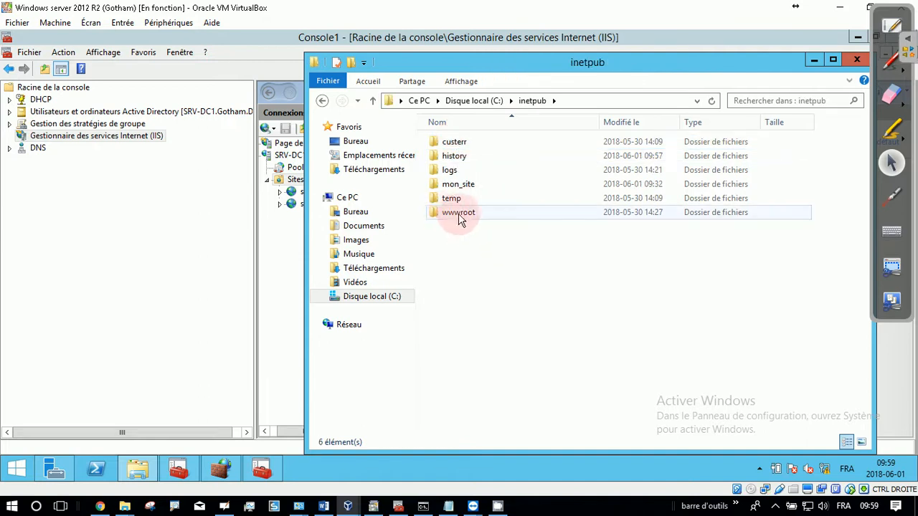
{"action": "double_click", "coordinate": [459, 217]}
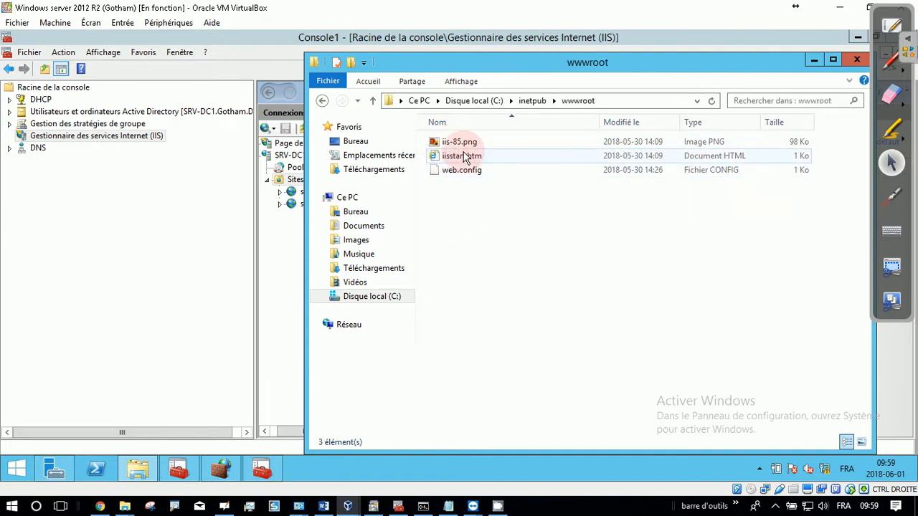
{"action": "left_click", "coordinate": [320, 103]}
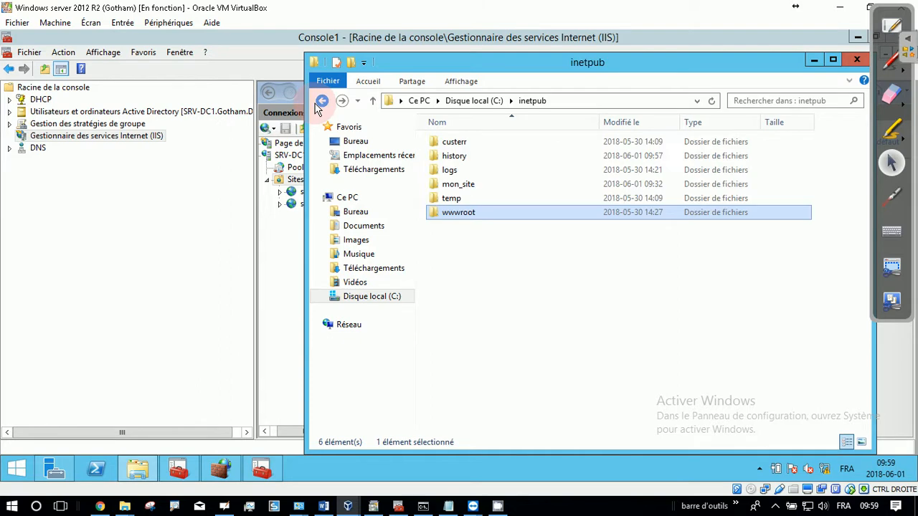
{"action": "double_click", "coordinate": [463, 184]}
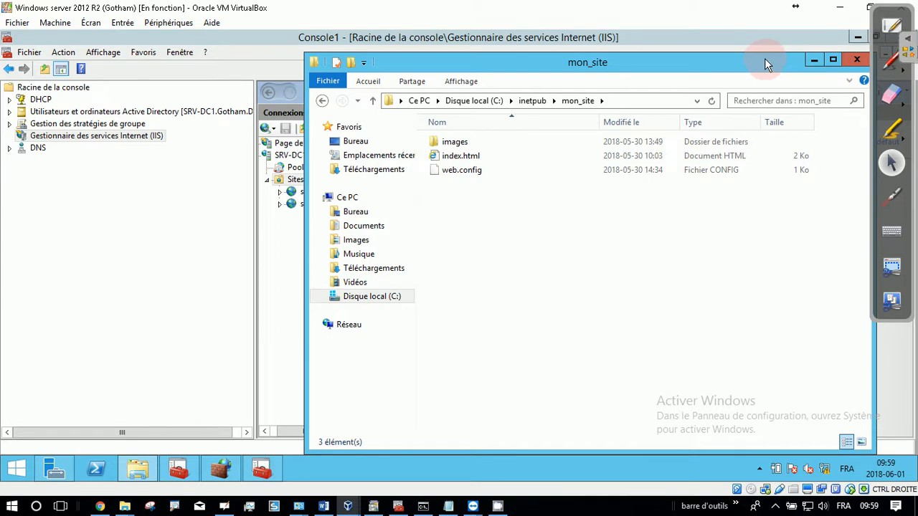
{"action": "left_click_drag", "start_coordinate": [765, 61], "coordinate": [616, 83]}
{"action": "left_click", "coordinate": [600, 74]}
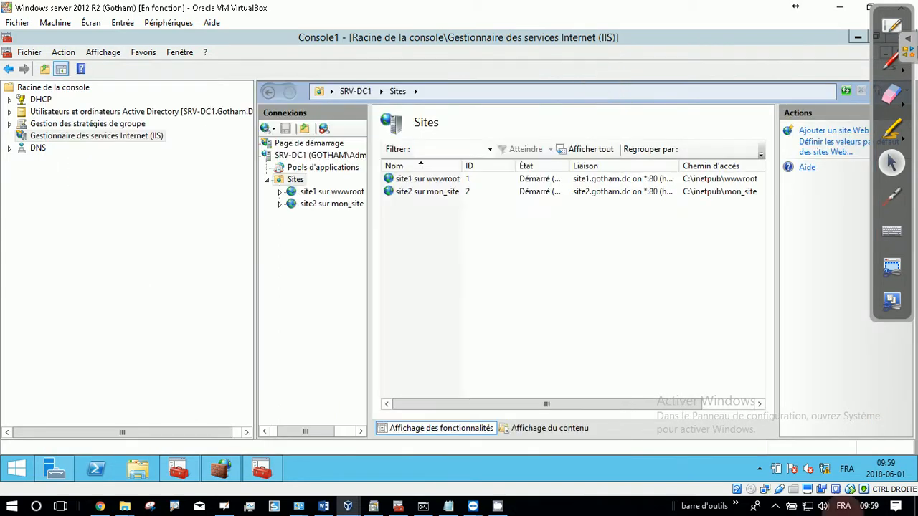
{"action": "left_click", "coordinate": [761, 469]}
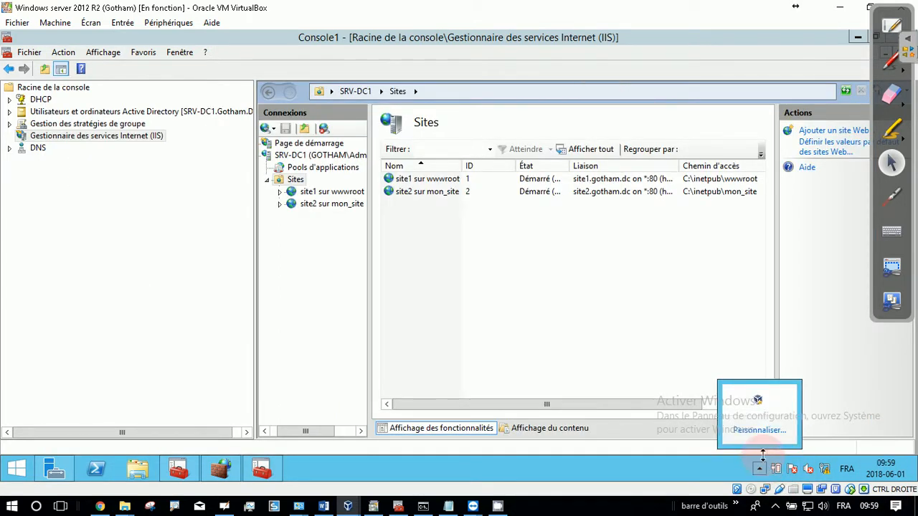
{"action": "left_click", "coordinate": [831, 428]}
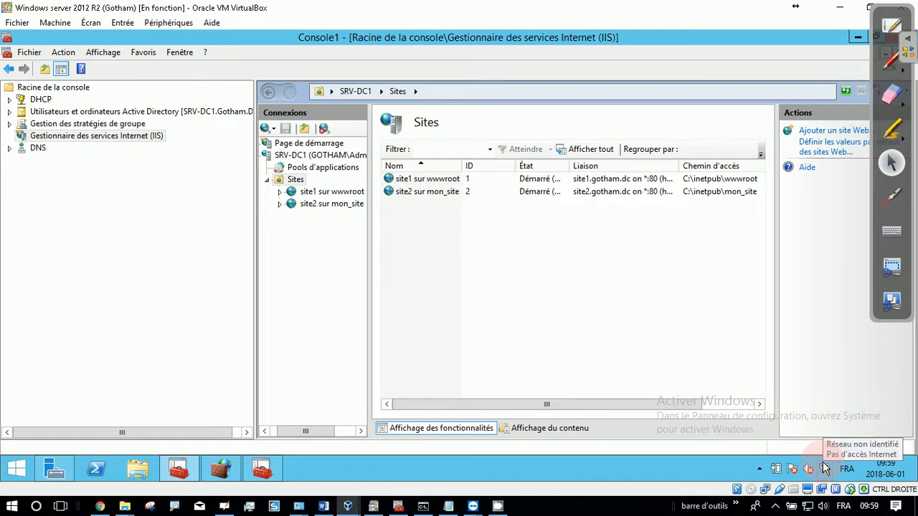
{"action": "left_click", "coordinate": [776, 506]}
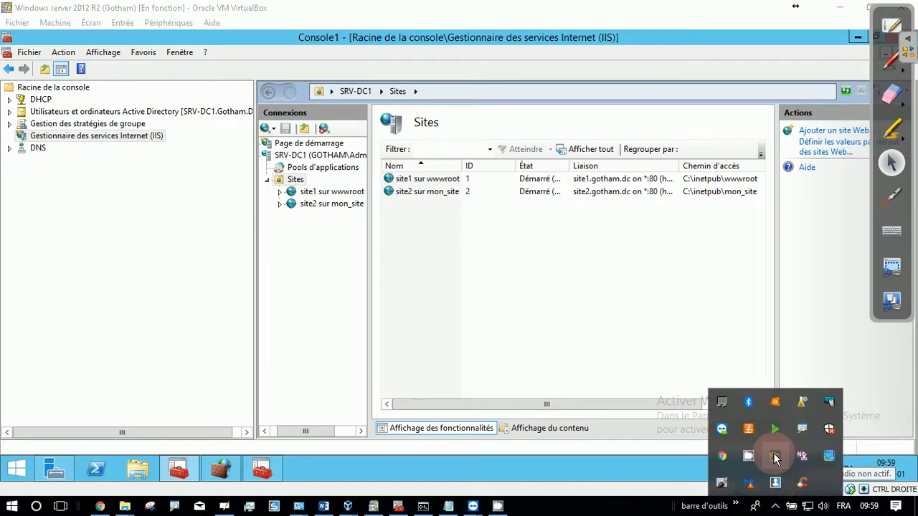